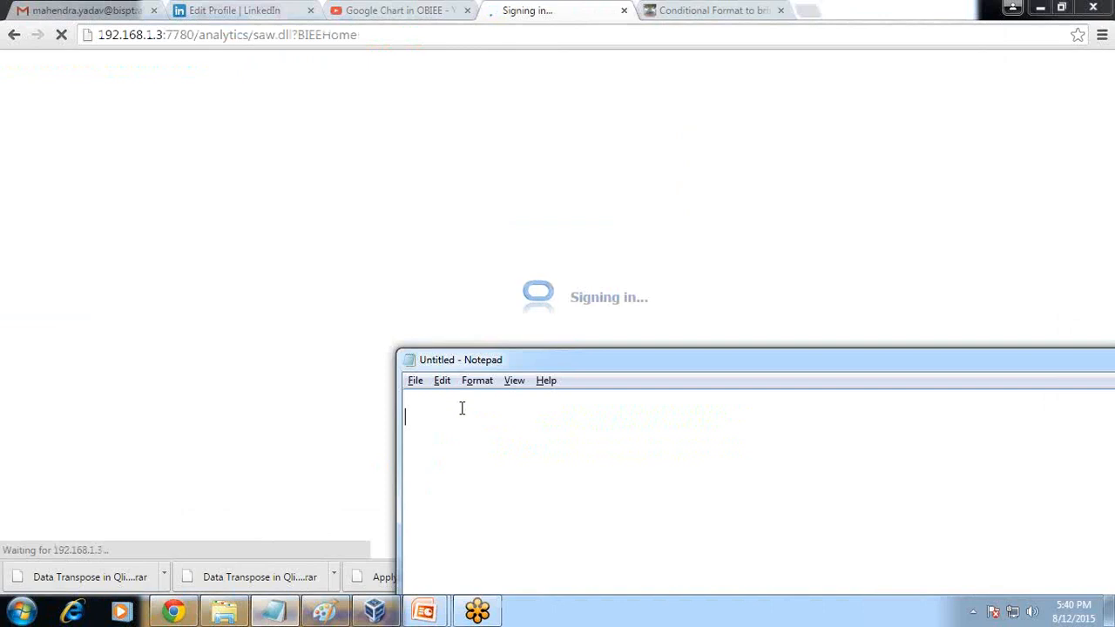
# Step: List "-Actual Revenue" and "-Target Revenue" on separate lines in the untitled note
pyautogui.write('Actual Reven')
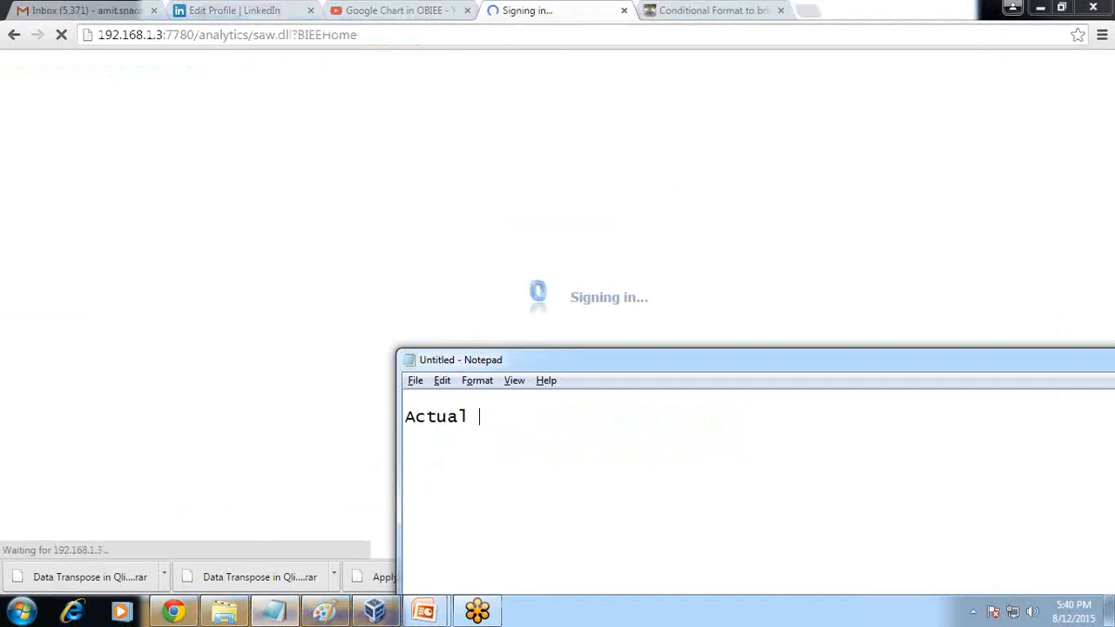
pyautogui.write('ue')
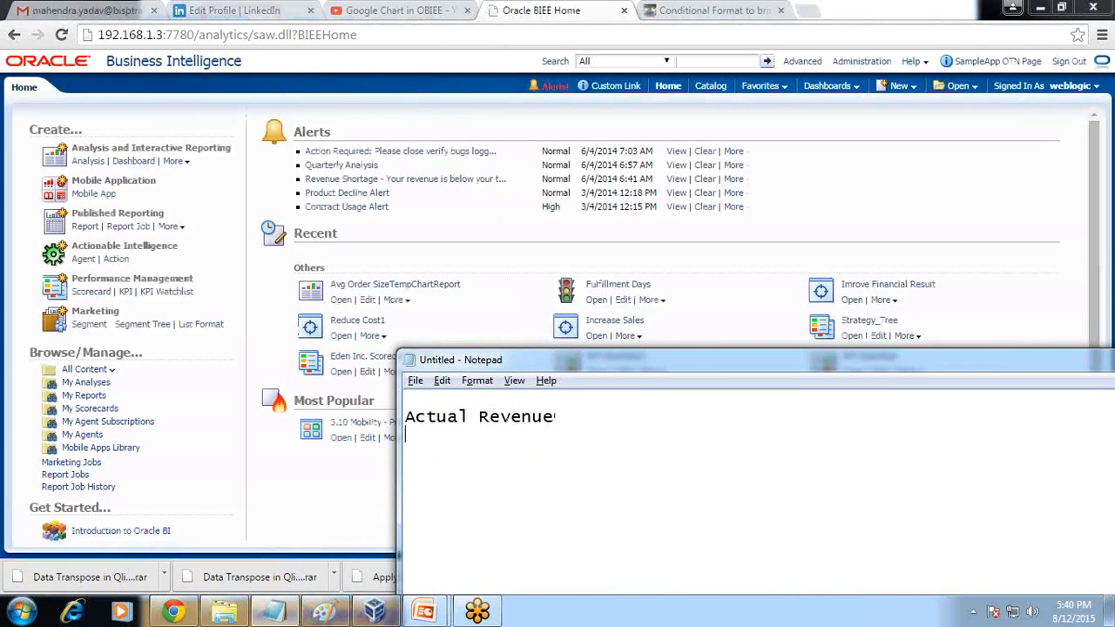
pyautogui.write('--Target Revenue')
pyautogui.press('Return')
# Step: Add the line "Variance = Actual Revenue-Target Revenue" below the two revenue items, reusing their text
pyautogui.write('Variance =')
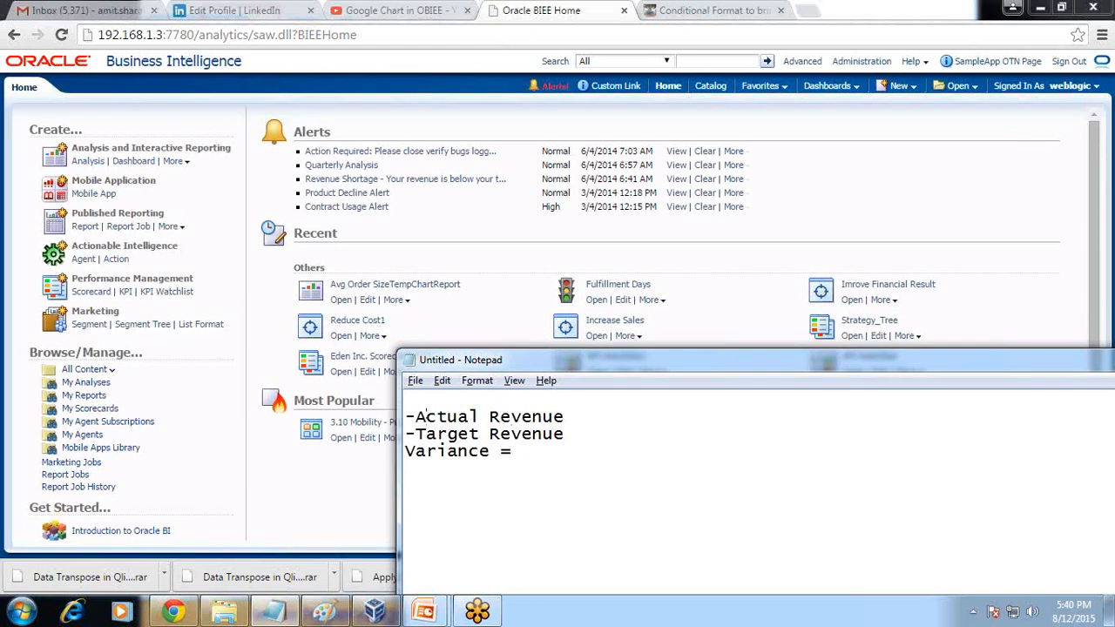
pyautogui.moveTo(415, 417); pyautogui.dragTo(564, 416)
pyautogui.hotkey('ctrl', 'c')
pyautogui.click(565, 434)
pyautogui.click(406, 469)
pyautogui.hotkey('ctrl', 'v')
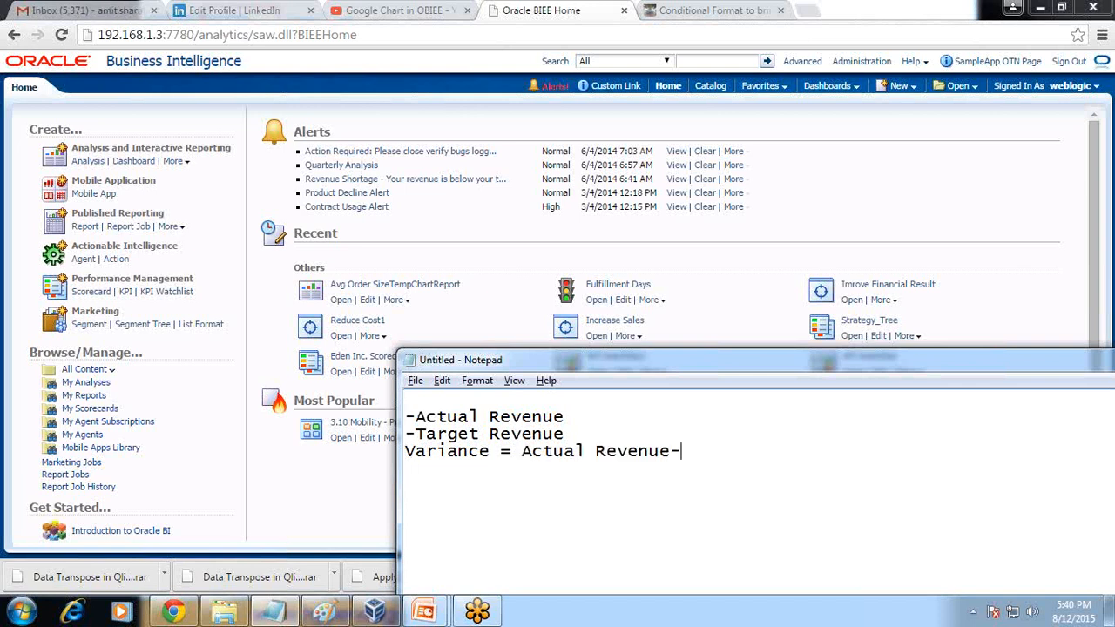
pyautogui.moveTo(565, 434); pyautogui.dragTo(416, 434)
pyautogui.hotkey('ctrl', 'c')
pyautogui.click(685, 451)
pyautogui.hotkey('ctrl', 'v')
pyautogui.press('Return')
# Step: Add the line "Varinace % = (Actual Revenue-Target Revenue)/Actual_Revenue", reusing the expression from the variance line
pyautogui.write('Va')
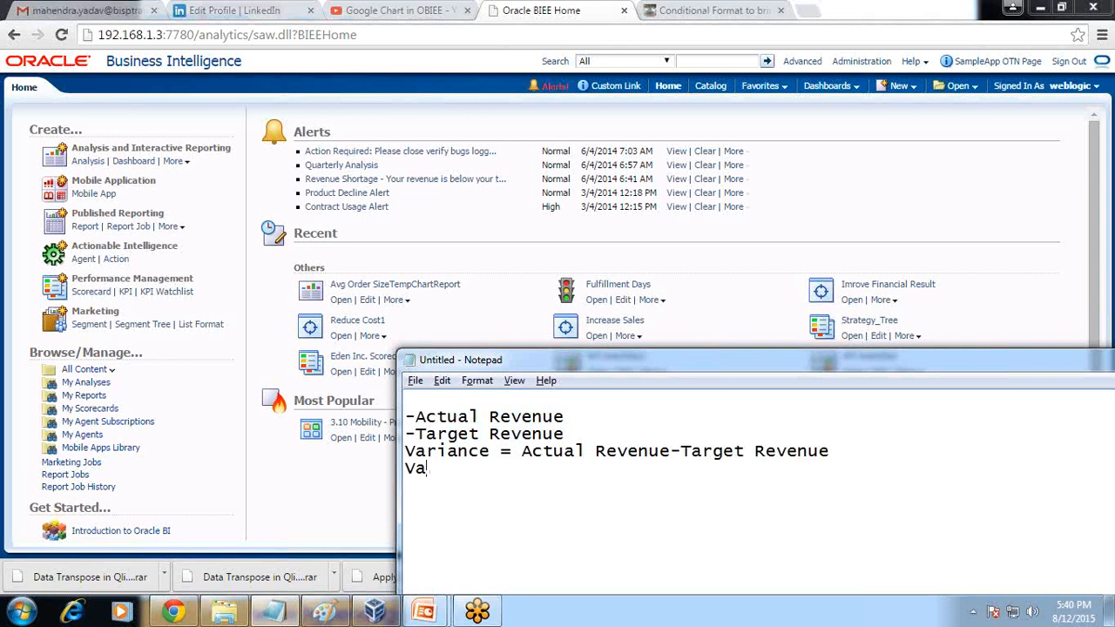
pyautogui.write('rinace % =')
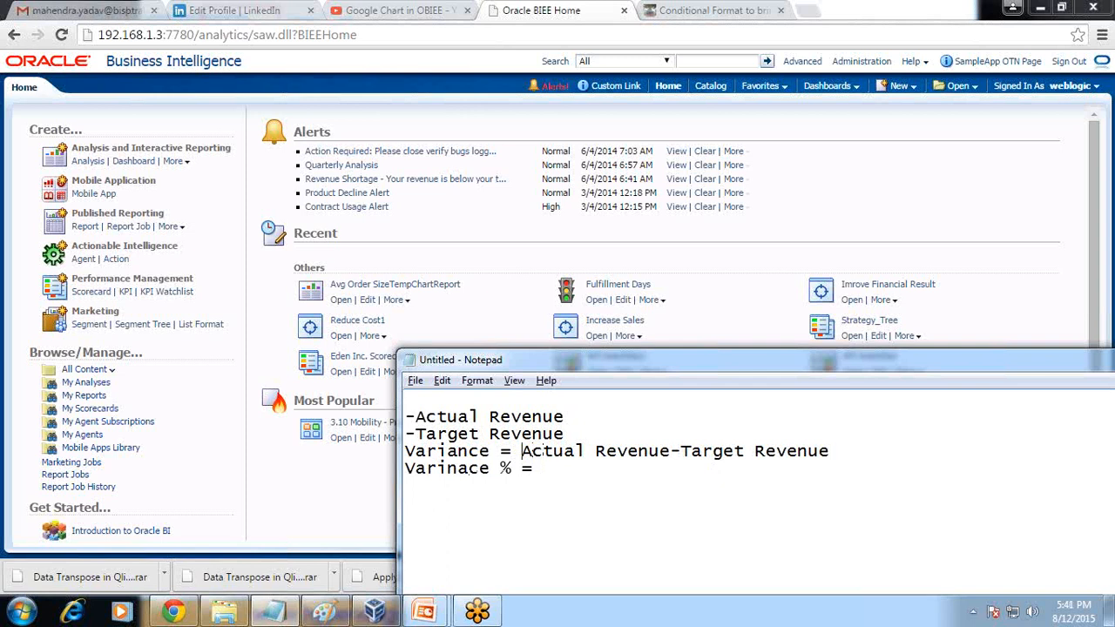
pyautogui.moveTo(521, 451); pyautogui.dragTo(830, 451)
pyautogui.hotkey('ctrl', 'c')
pyautogui.press('Down')
pyautogui.hotkey('ctrl', 'v')
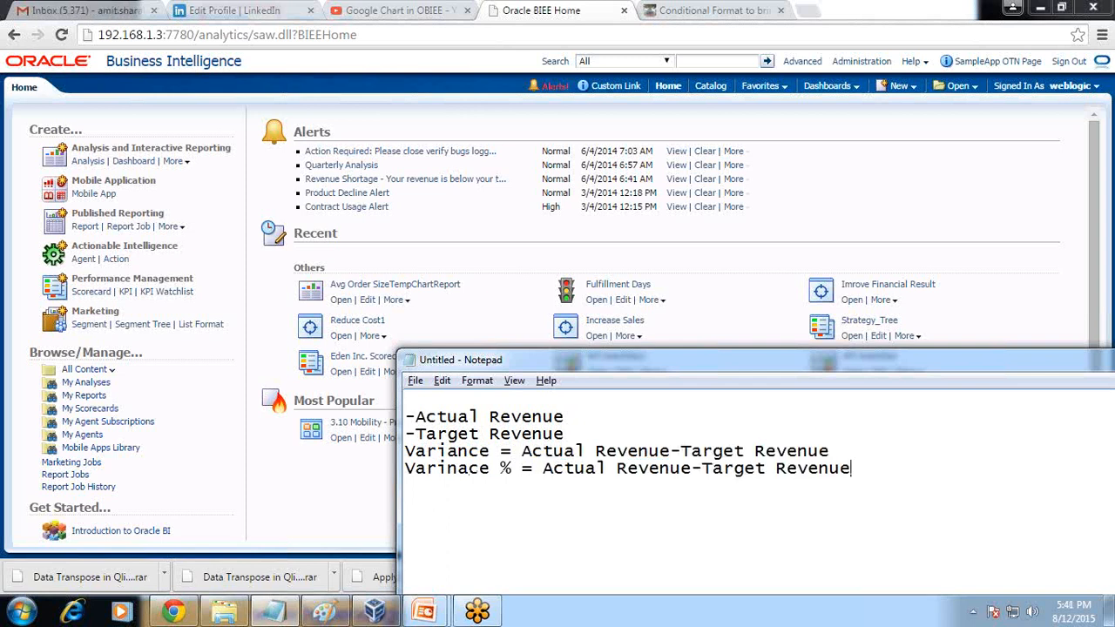
pyautogui.write(')/Actual_Revenue')
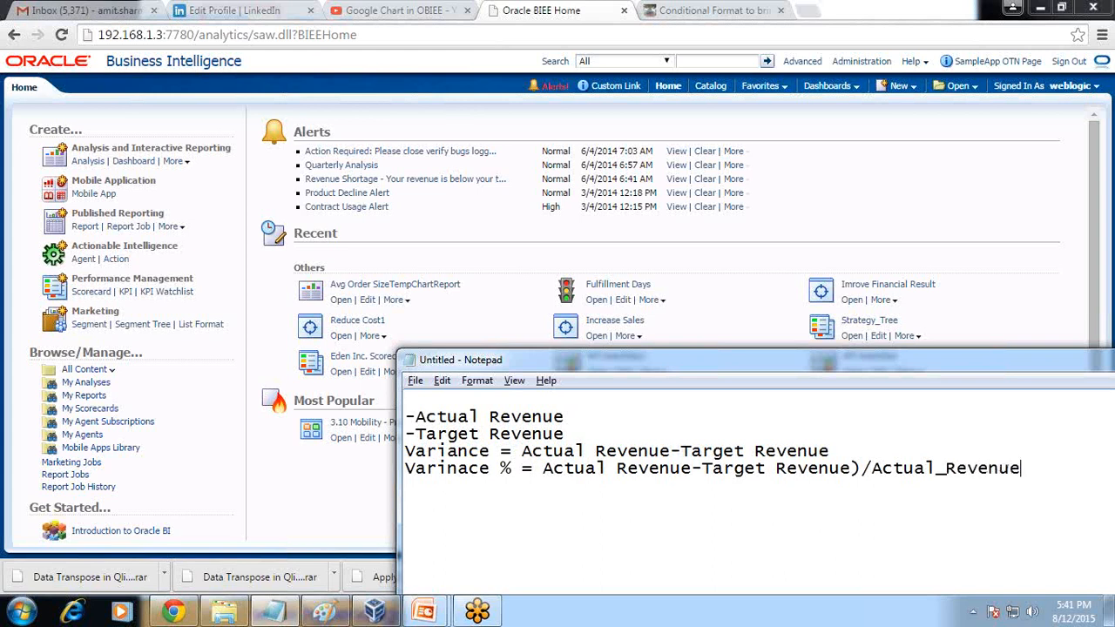
pyautogui.press('Home')
pyautogui.write('(')
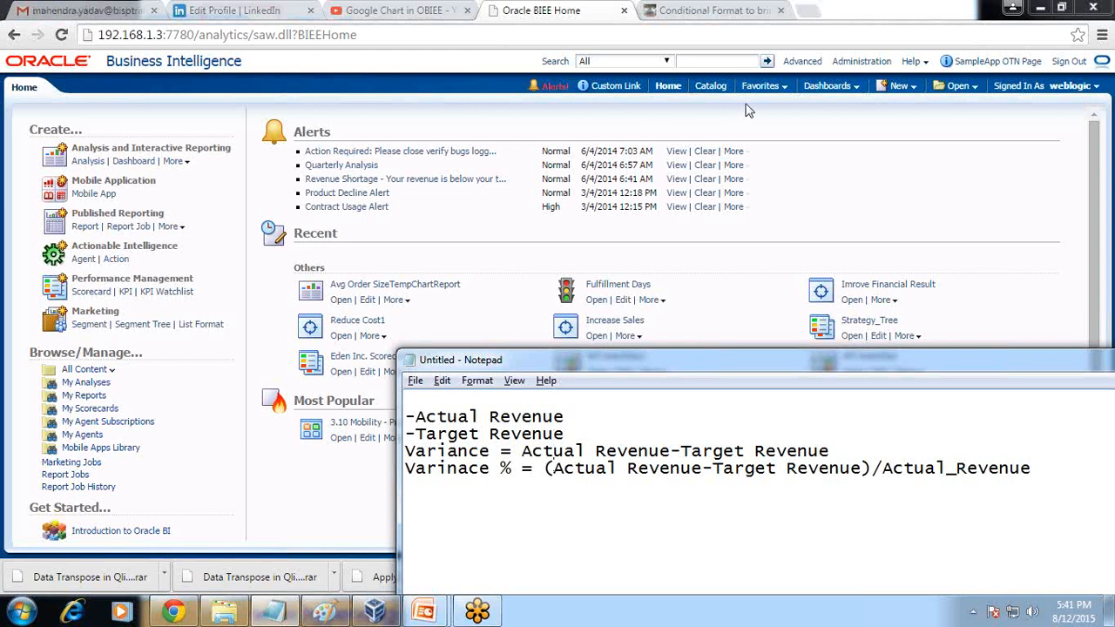
# Step: Insert the line "Across Last 12 month" between the Target Revenue item and the variance formulas
pyautogui.click(611, 427)
pyautogui.press('Return')
pyautogui.write('Acro')
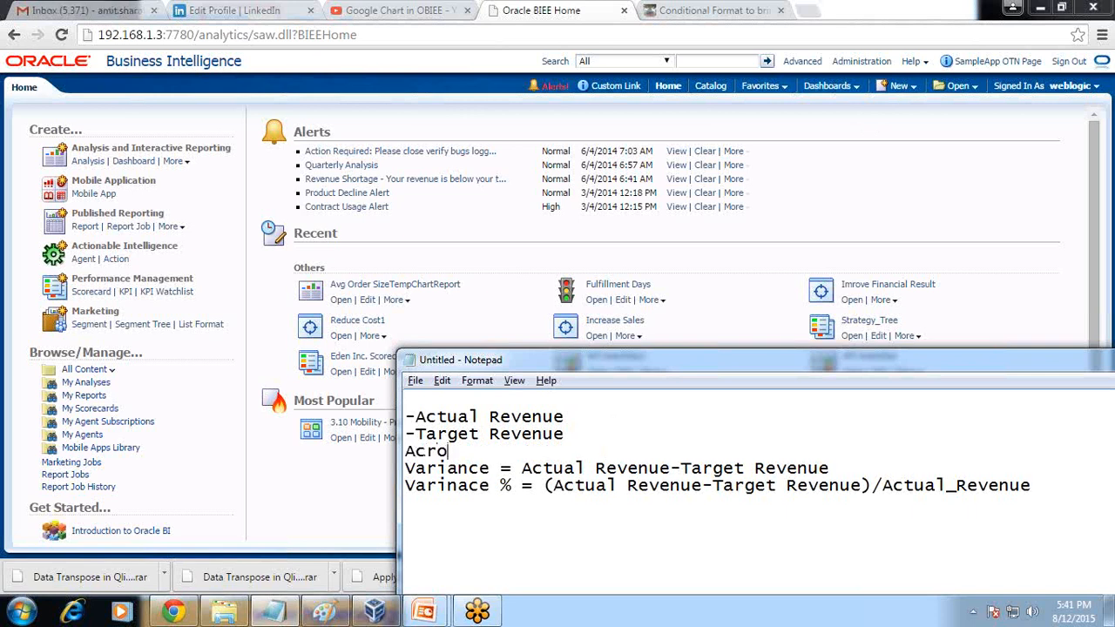
pyautogui.write('ss Last')
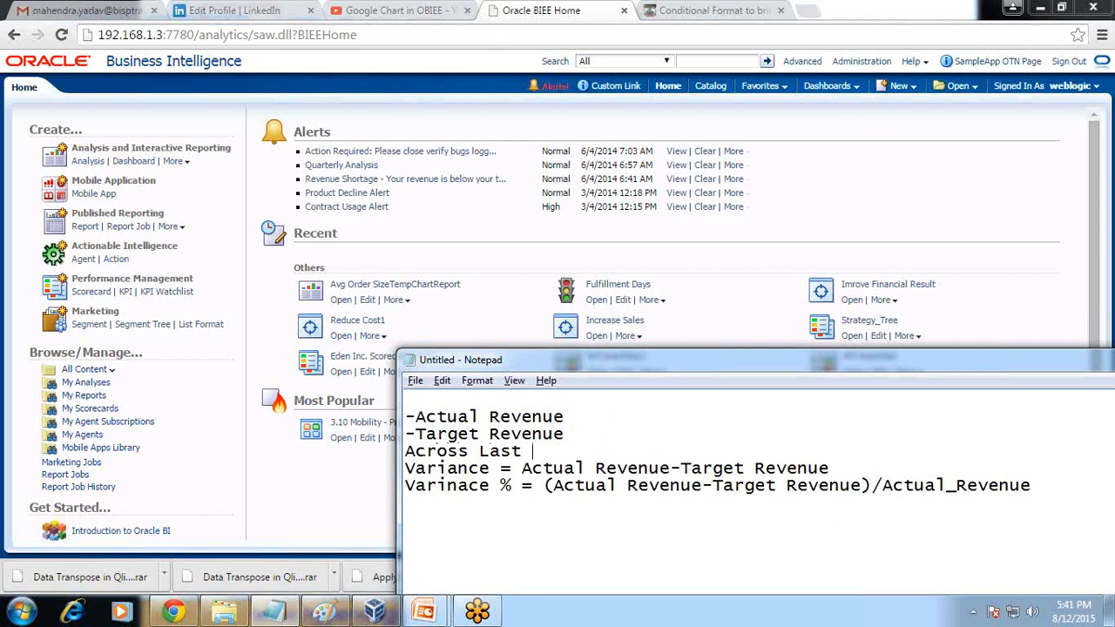
pyautogui.write(' 12 month')
# Step: Switch to Oracle Business Intelligence and create a new analysis on A - Sample Sales with the T02 Per Name Month column
pyautogui.click(897, 86)
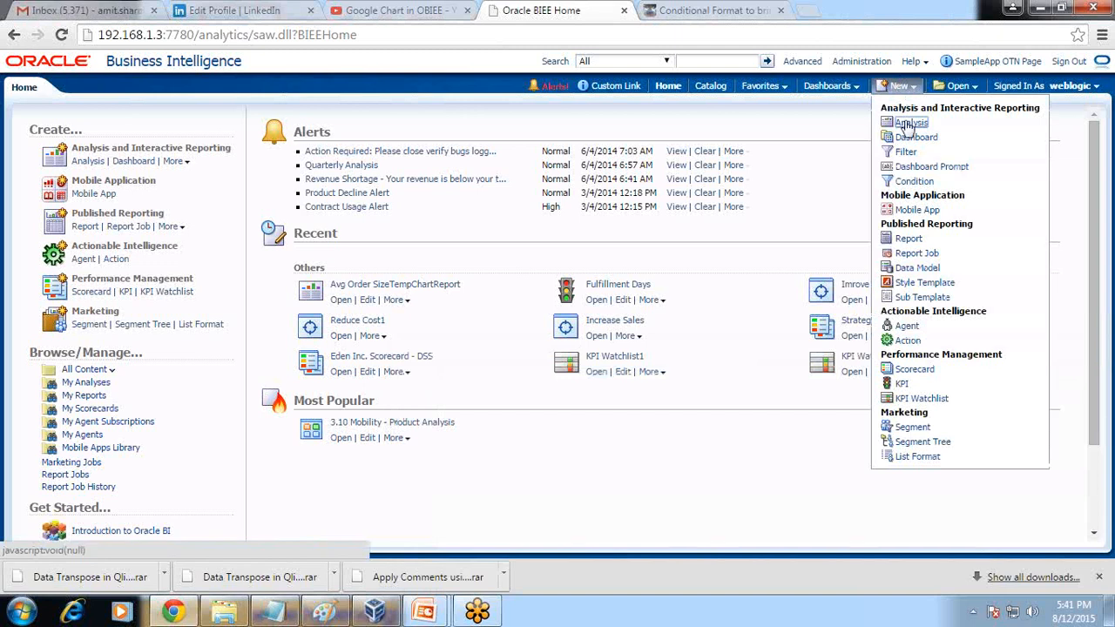
pyautogui.click(907, 126)
pyautogui.click(906, 126)
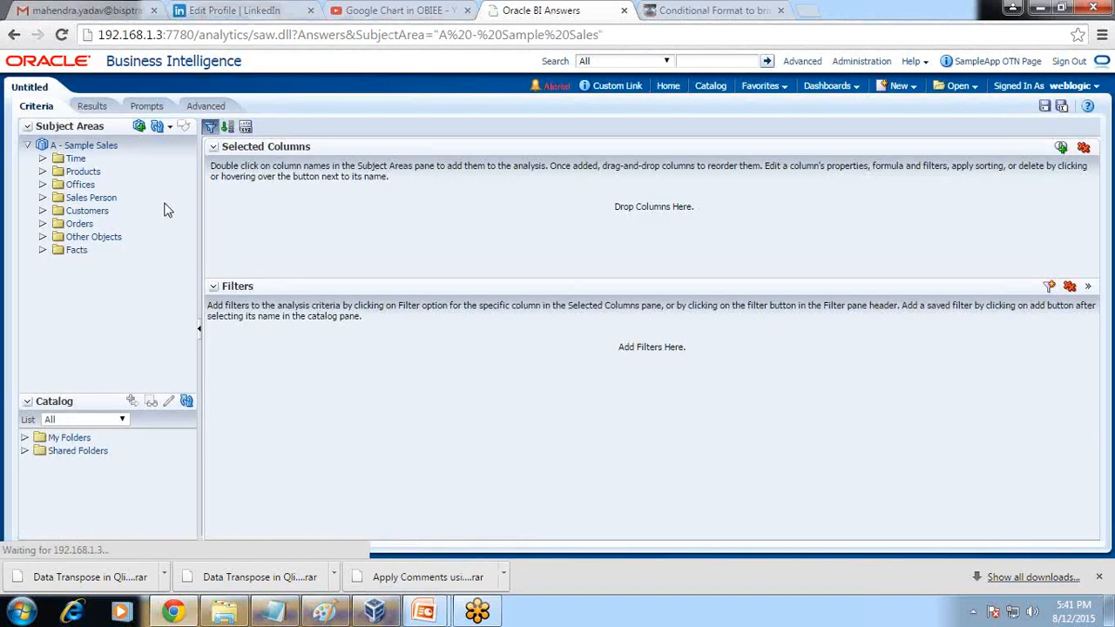
pyautogui.click(44, 158)
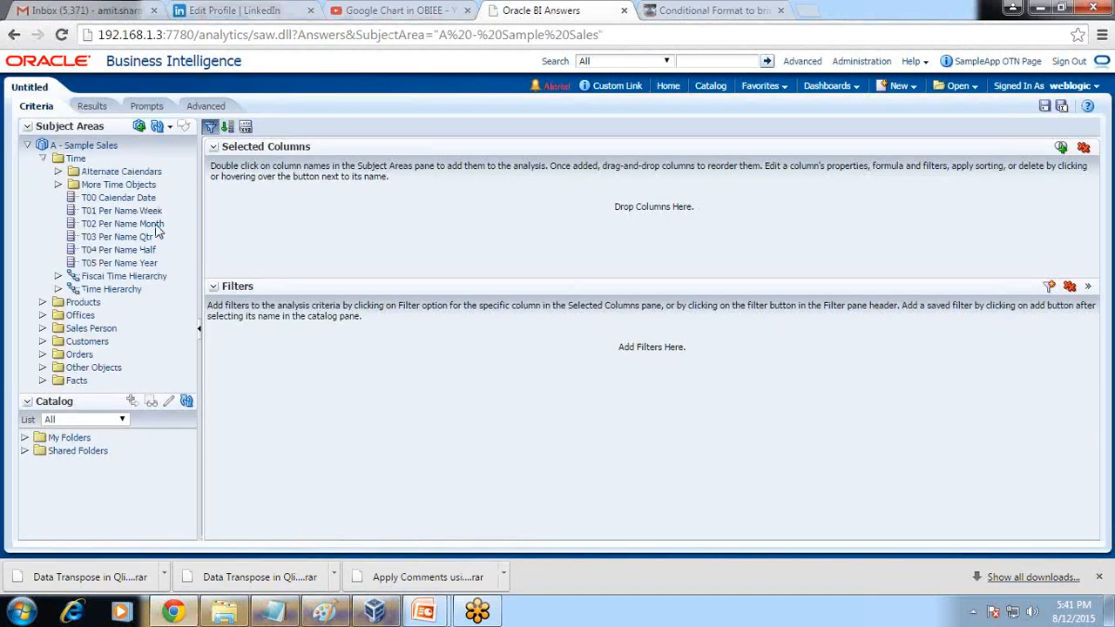
pyautogui.moveTo(125, 229); pyautogui.dragTo(289, 208)
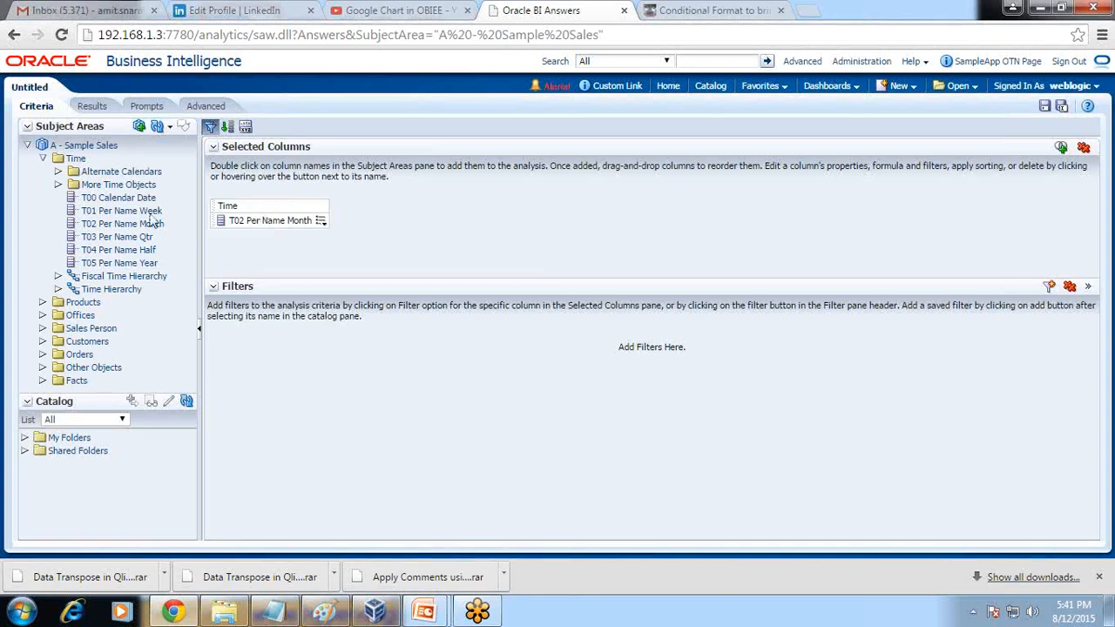
# Step: Filter the analysis on T05 Per Name Year with the operator is equal to / is in and the value 2010
pyautogui.moveTo(140, 263); pyautogui.dragTo(383, 309)
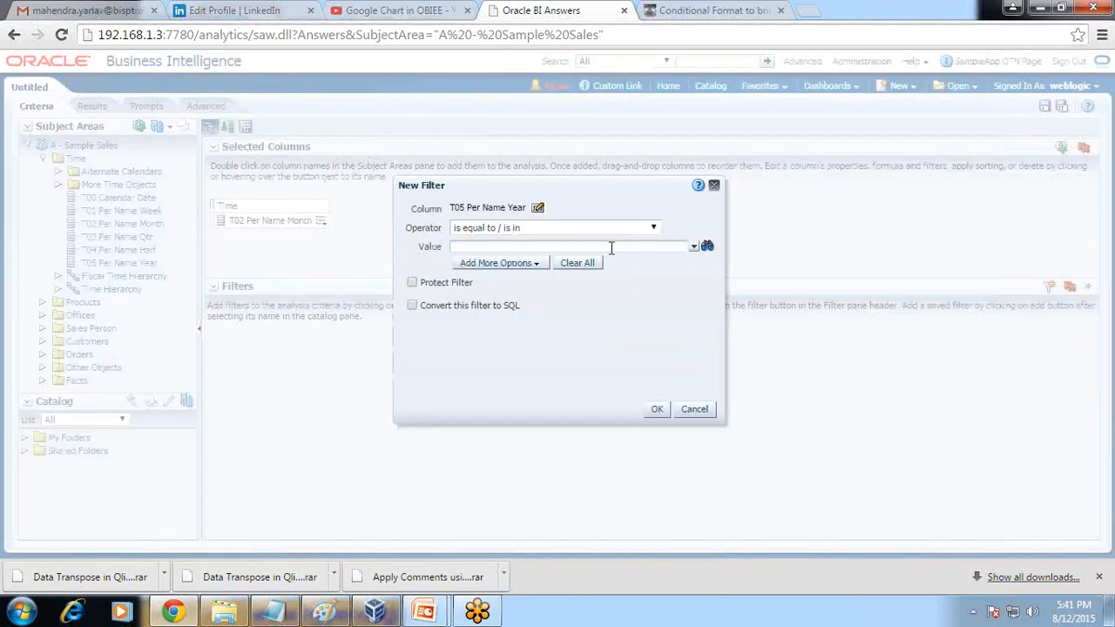
pyautogui.click(690, 249)
pyautogui.click(462, 324)
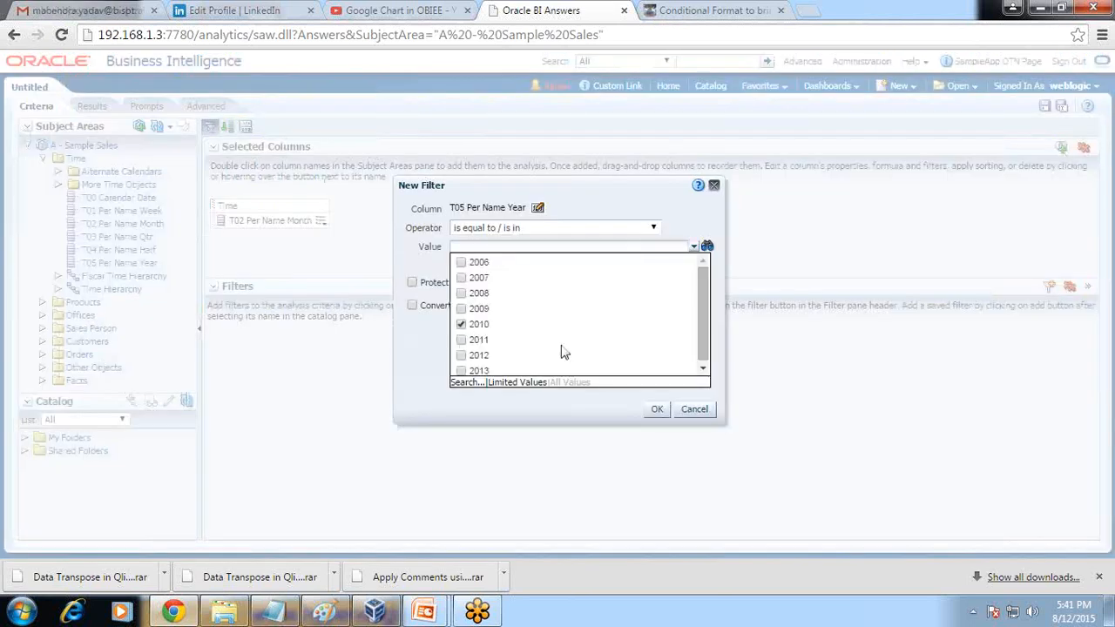
pyautogui.click(656, 409)
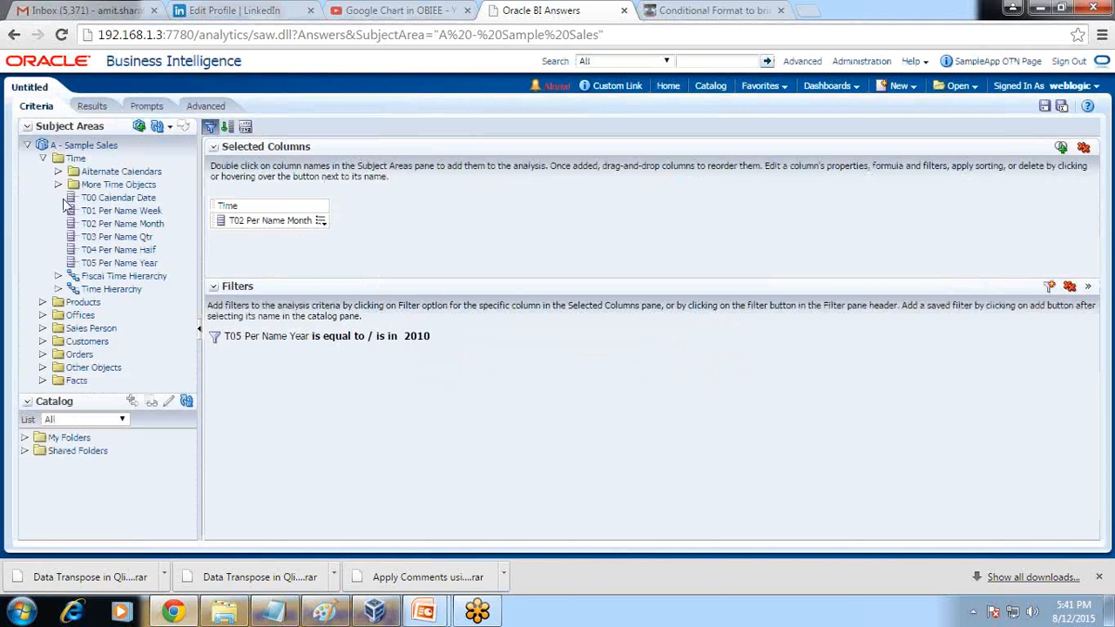
# Step: Add the 1- Revenue and 5- Target Revenue columns from Base Facts to the selected columns
pyautogui.click(43, 158)
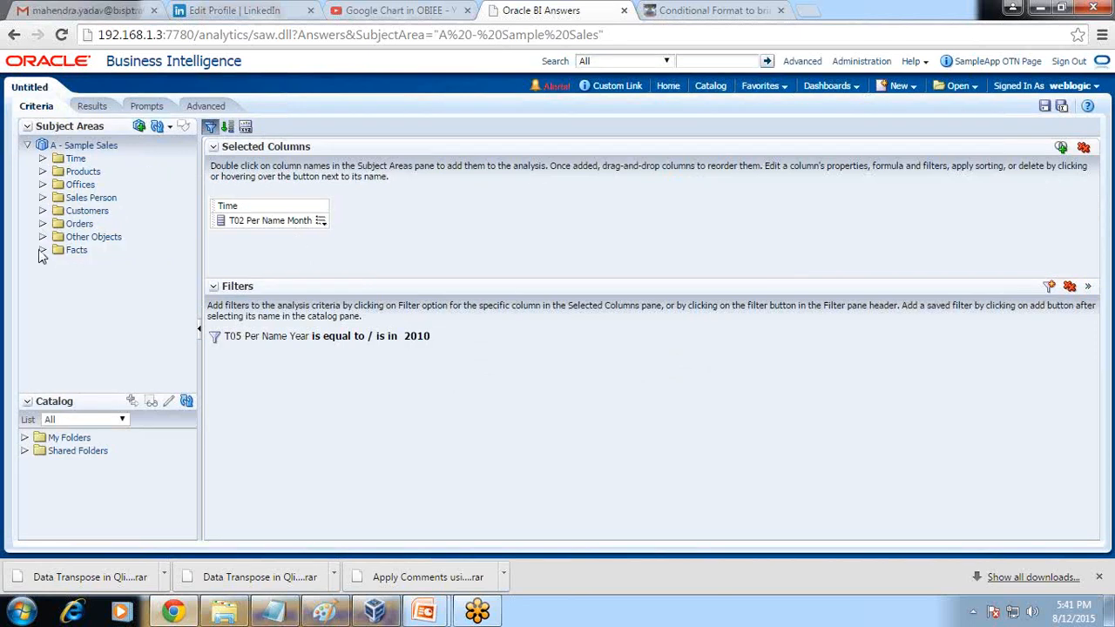
pyautogui.click(43, 250)
pyautogui.click(58, 263)
pyautogui.moveTo(115, 293); pyautogui.dragTo(375, 218)
pyautogui.scroll(-3, 146, 352)
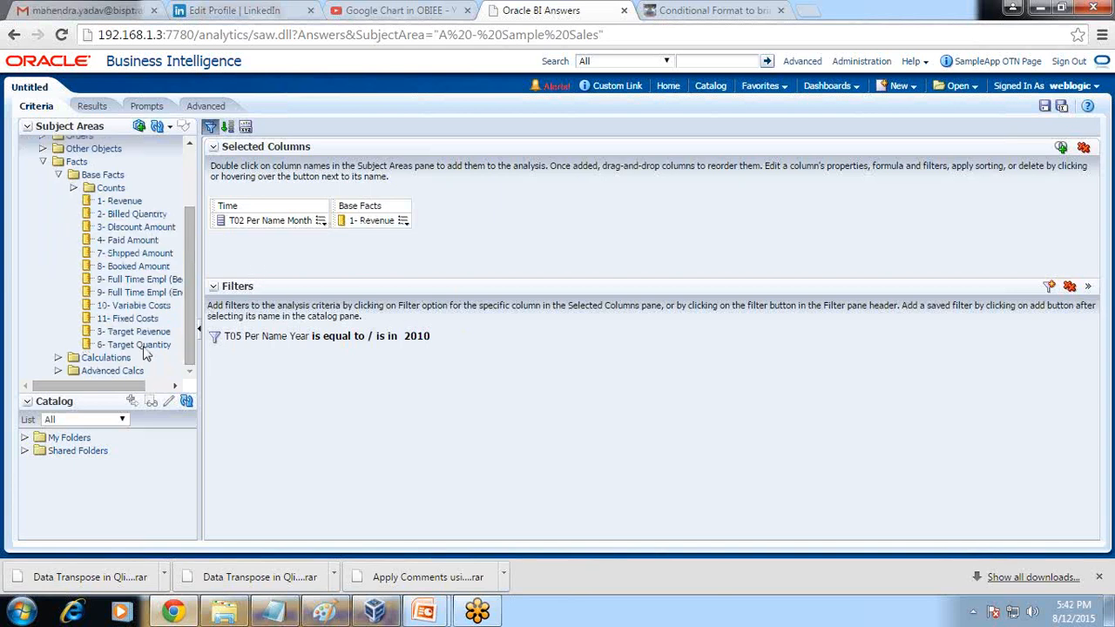
pyautogui.click(139, 345)
pyautogui.moveTo(135, 333); pyautogui.dragTo(488, 229)
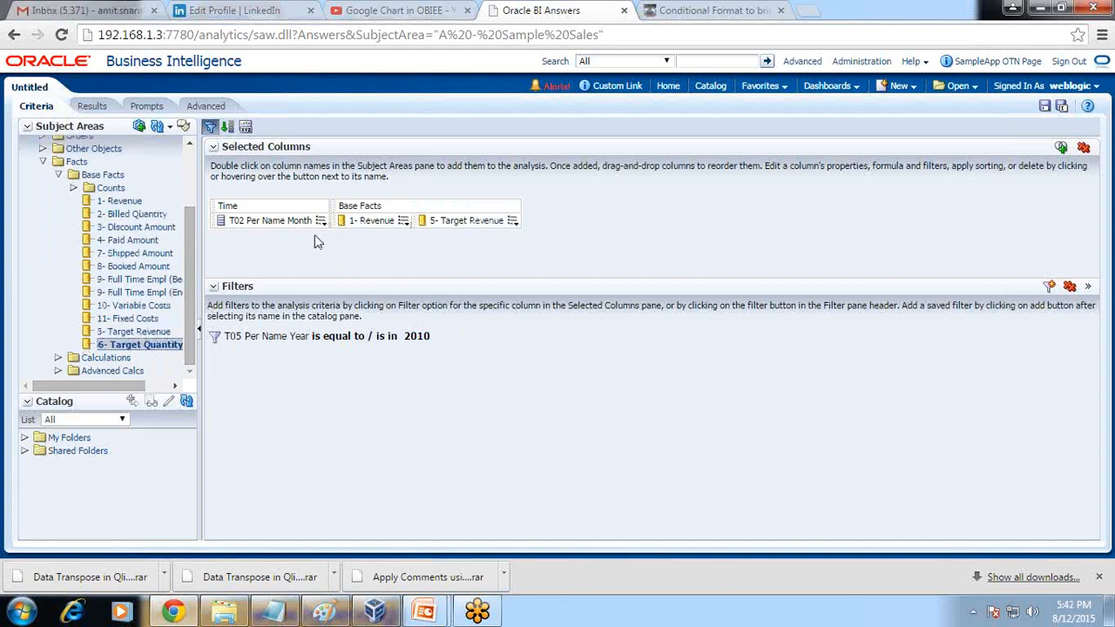
# Step: Add a second 1- Revenue column with the custom heading Variance and the formula "Base Facts"."1- Revenue"-"Base Facts"."5- Target Revenue"
pyautogui.moveTo(122, 201); pyautogui.dragTo(514, 226)
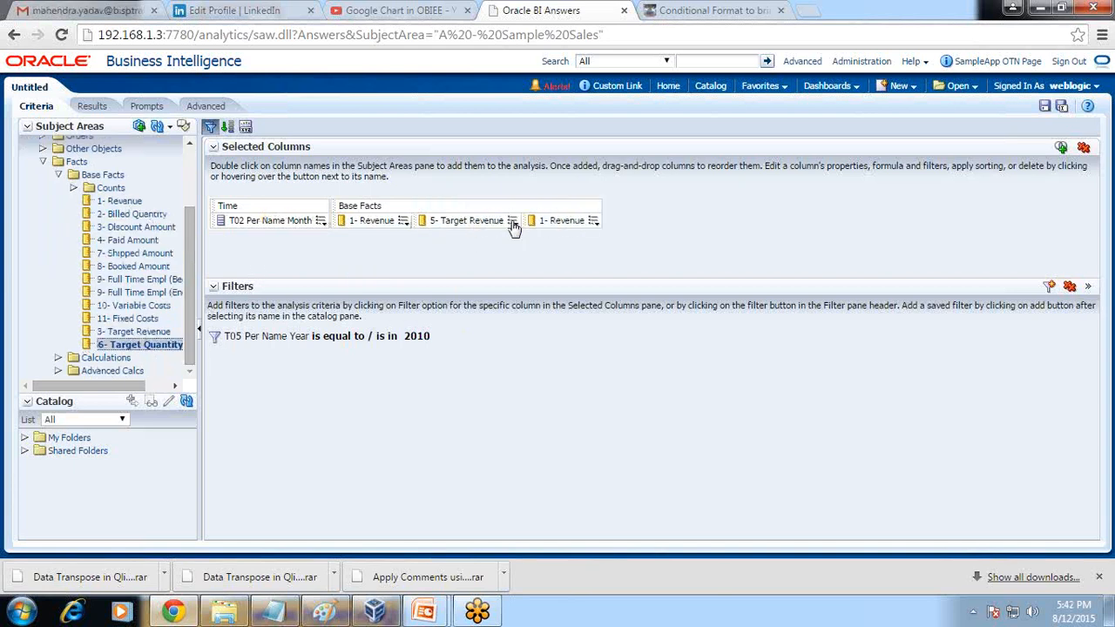
pyautogui.moveTo(595, 227)
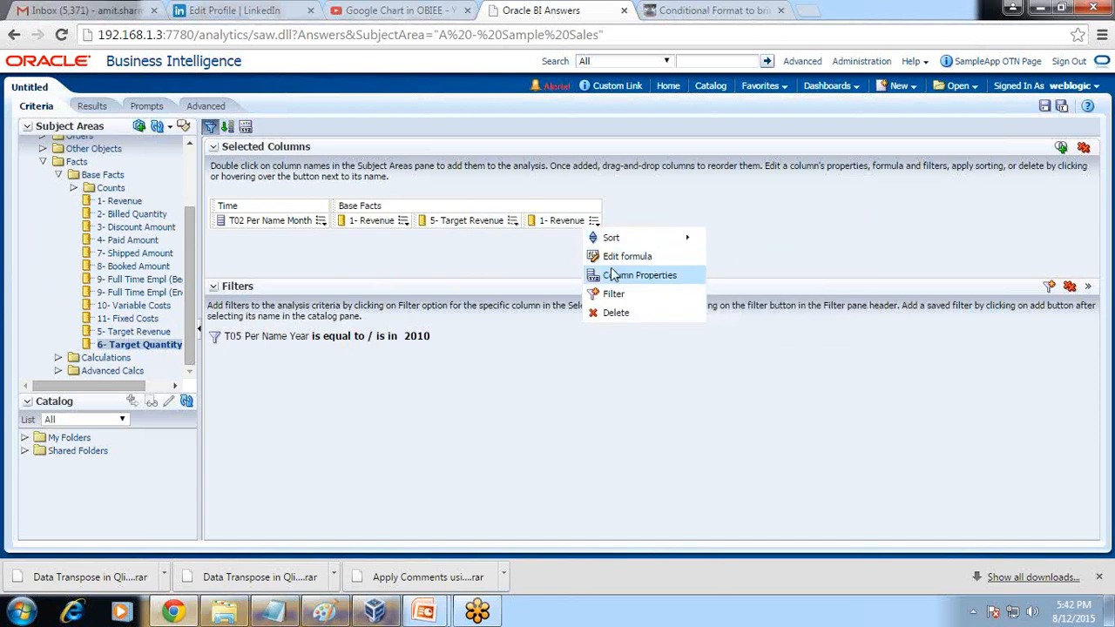
pyautogui.click(620, 256)
pyautogui.click(383, 198)
pyautogui.moveTo(446, 179); pyautogui.dragTo(274, 177)
pyautogui.write('Variancel')
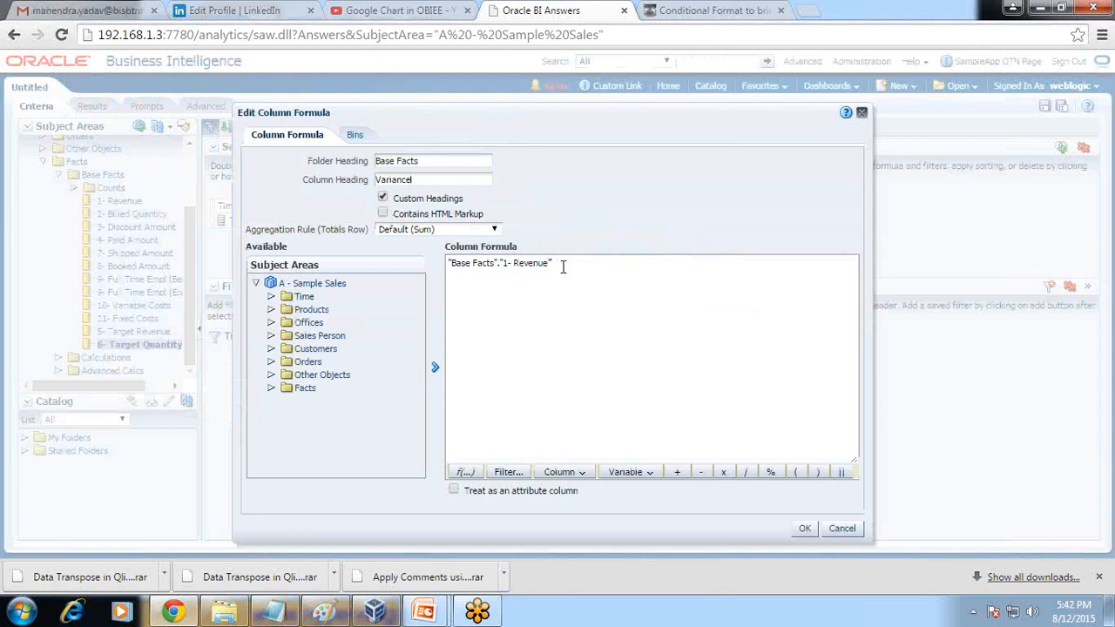
pyautogui.click(566, 472)
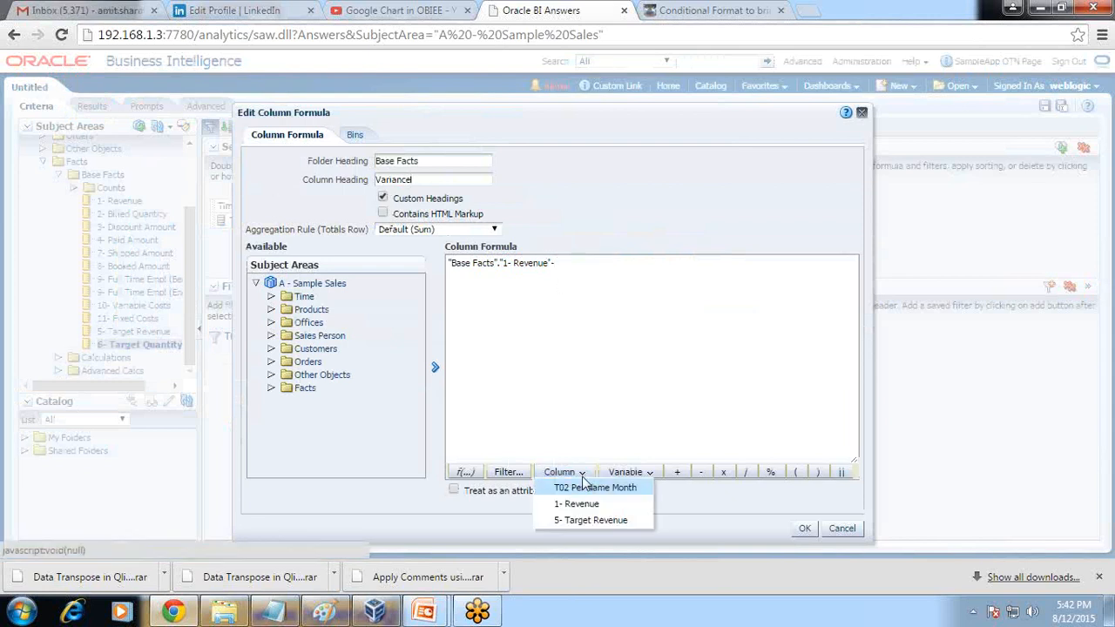
pyautogui.click(592, 520)
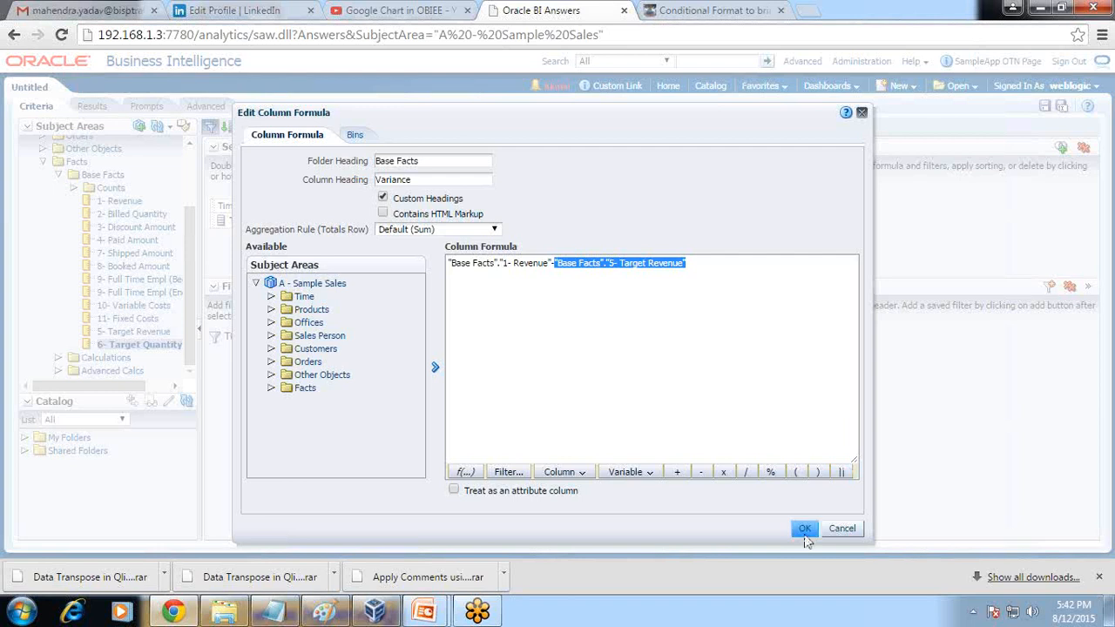
pyautogui.click(804, 528)
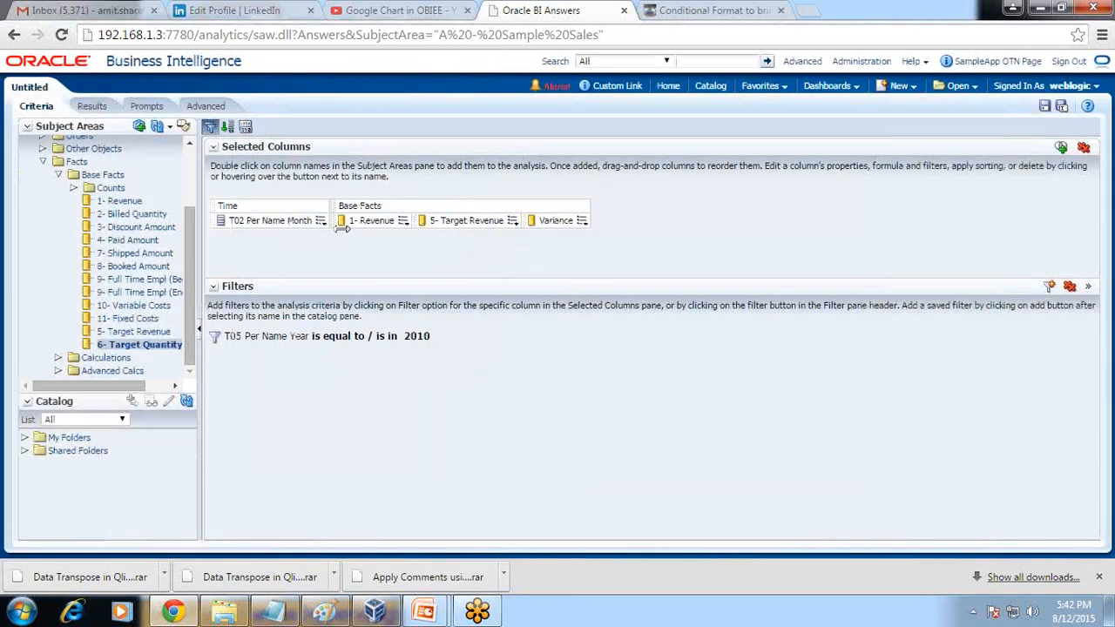
# Step: Add another 1- Revenue column from Base Facts after the Variance column
pyautogui.moveTo(119, 201); pyautogui.dragTo(660, 228)
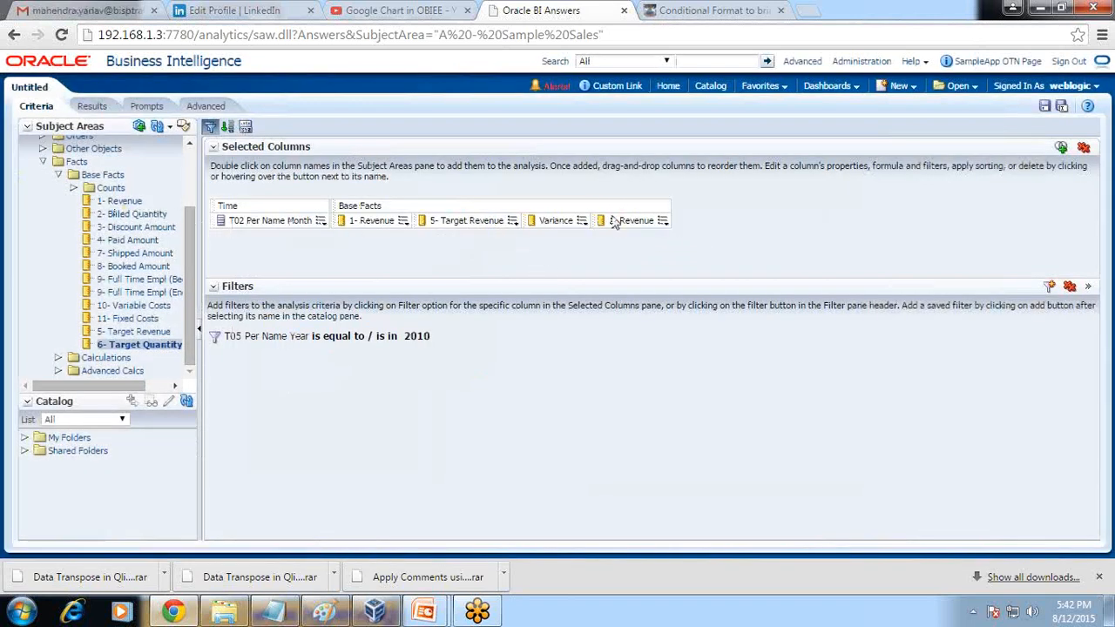
pyautogui.click(660, 224)
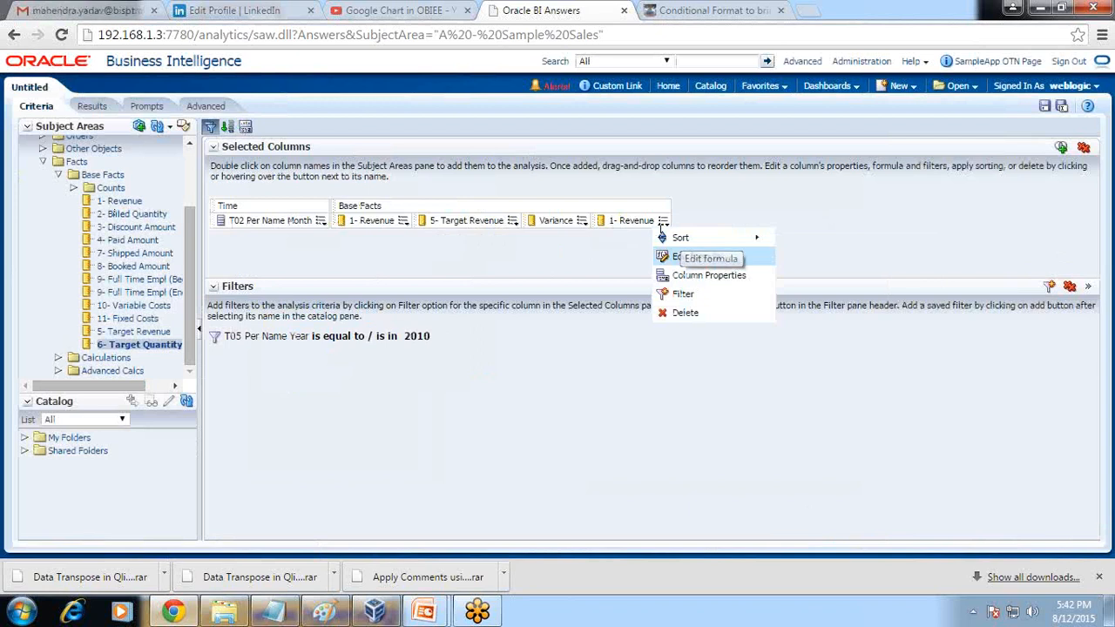
pyautogui.click(689, 257)
pyautogui.click(838, 528)
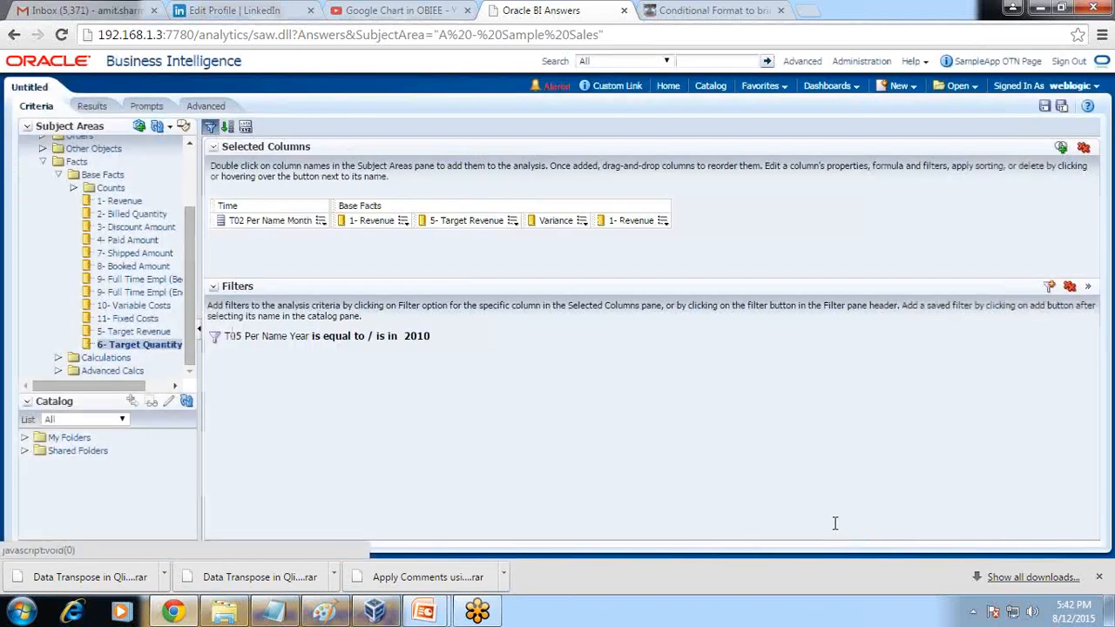
# Step: Copy the complete formula of the Variance column and close its formula editor
pyautogui.click(589, 221)
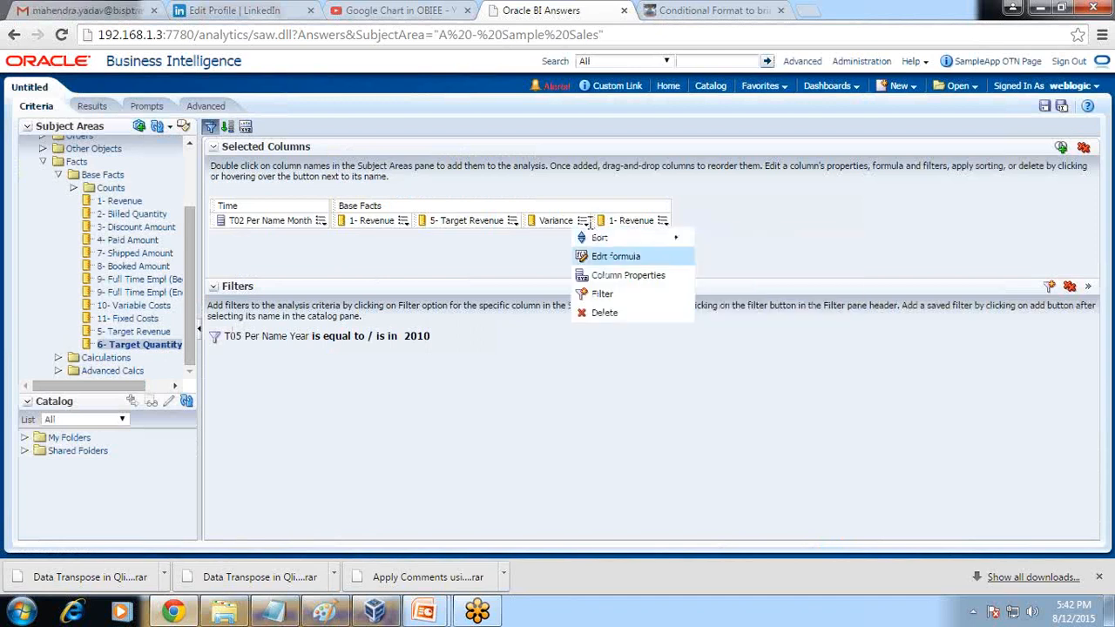
pyautogui.click(608, 253)
pyautogui.hotkey('ctrl', 'c')
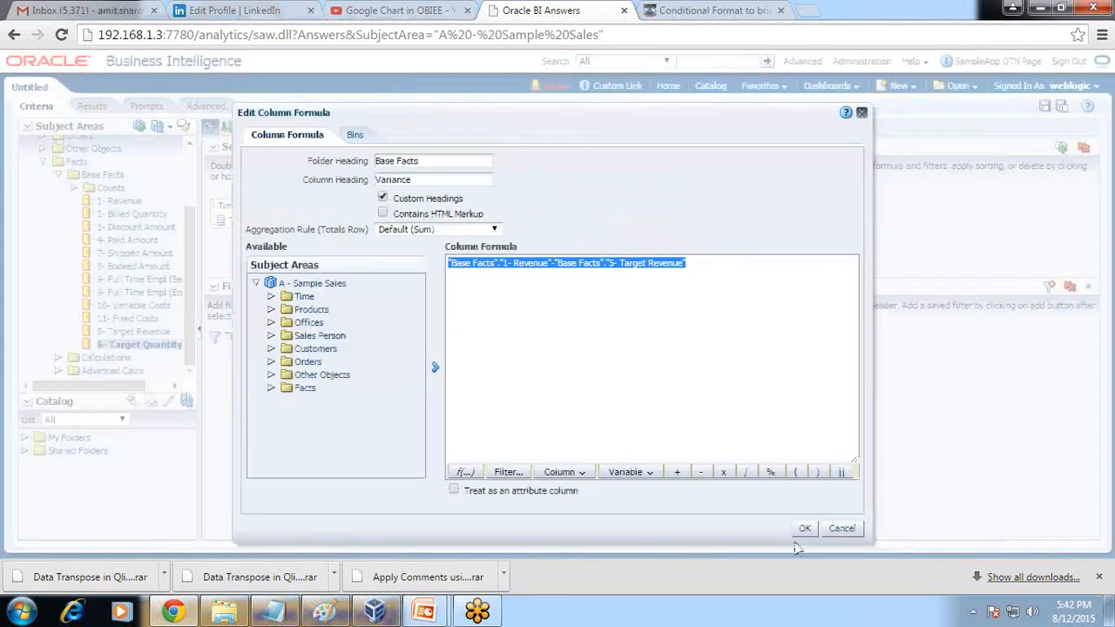
pyautogui.click(802, 530)
pyautogui.click(663, 220)
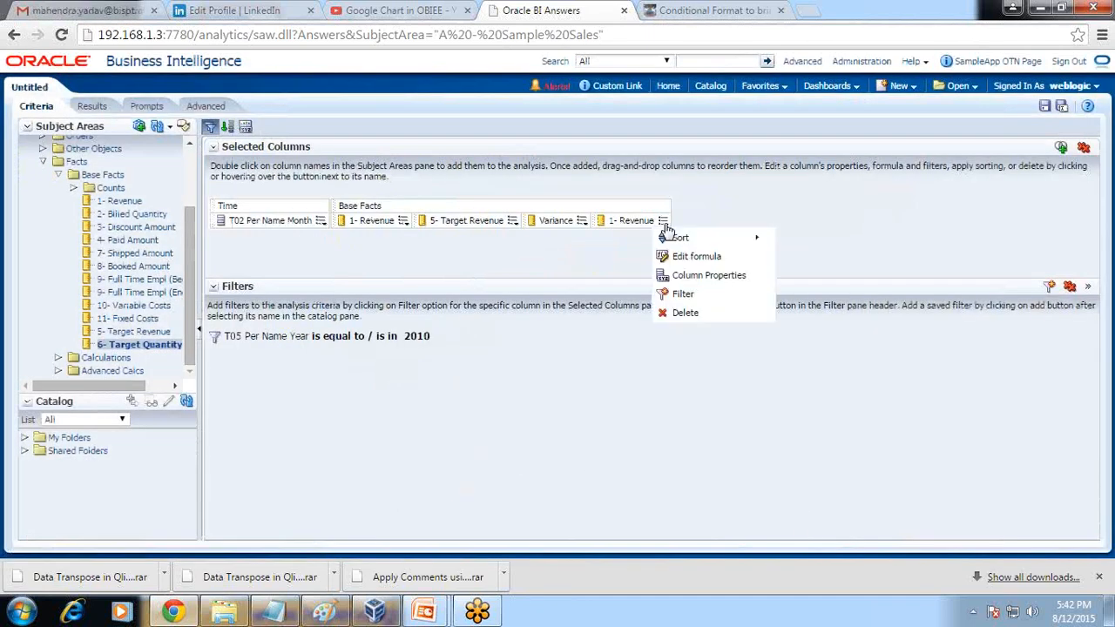
pyautogui.click(697, 275)
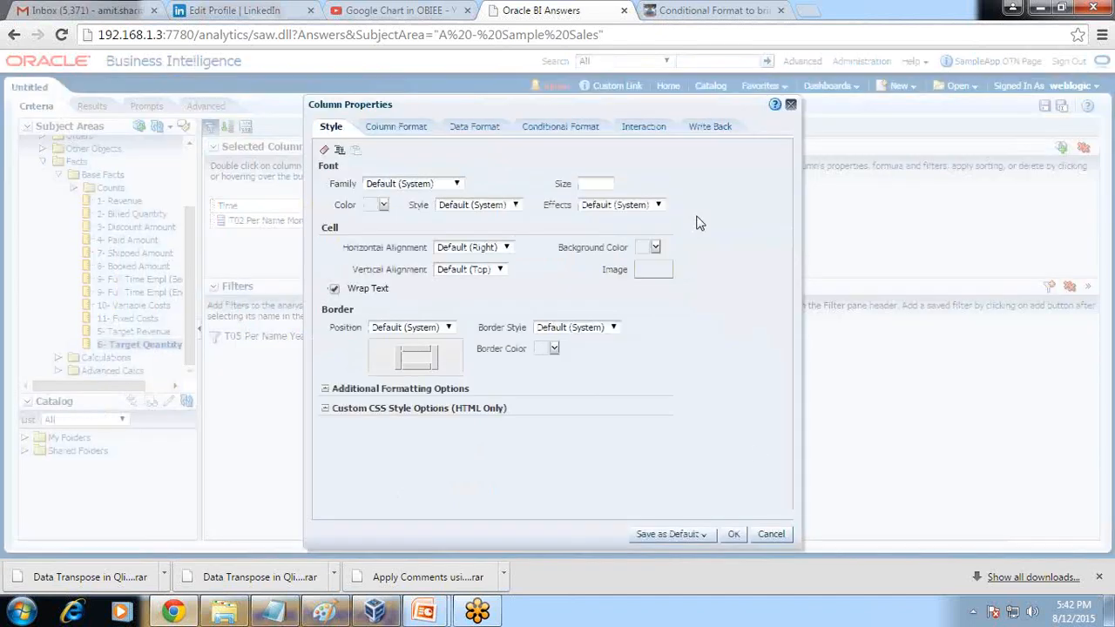
pyautogui.click(766, 535)
# Step: Set the last 1- Revenue column's formula to ("Base Facts"."1- Revenue"-"Base Facts"."5- Target Revenue")/"Base Facts"."1- Revenue"*100
pyautogui.click(663, 220)
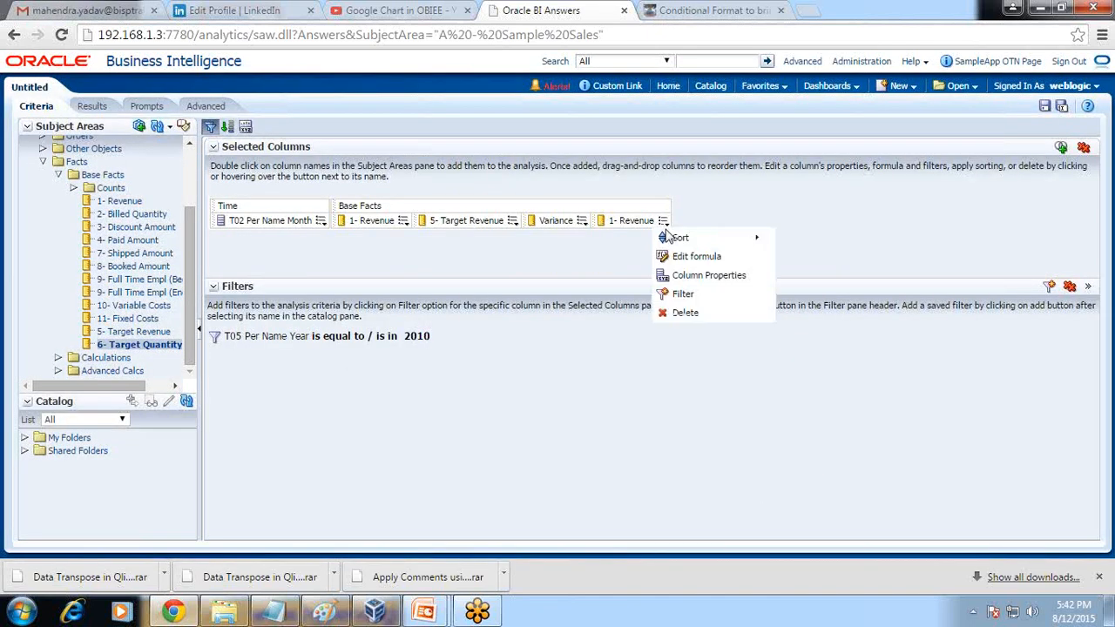
pyautogui.click(679, 257)
pyautogui.hotkey('ctrl', 'v')
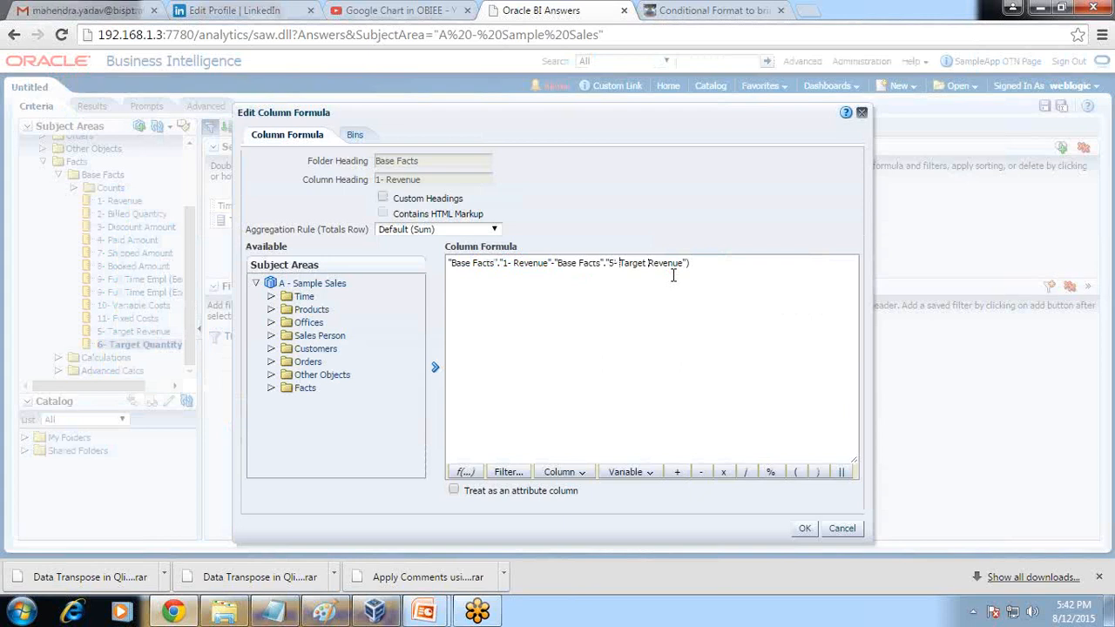
pyautogui.write('(')
pyautogui.press('End')
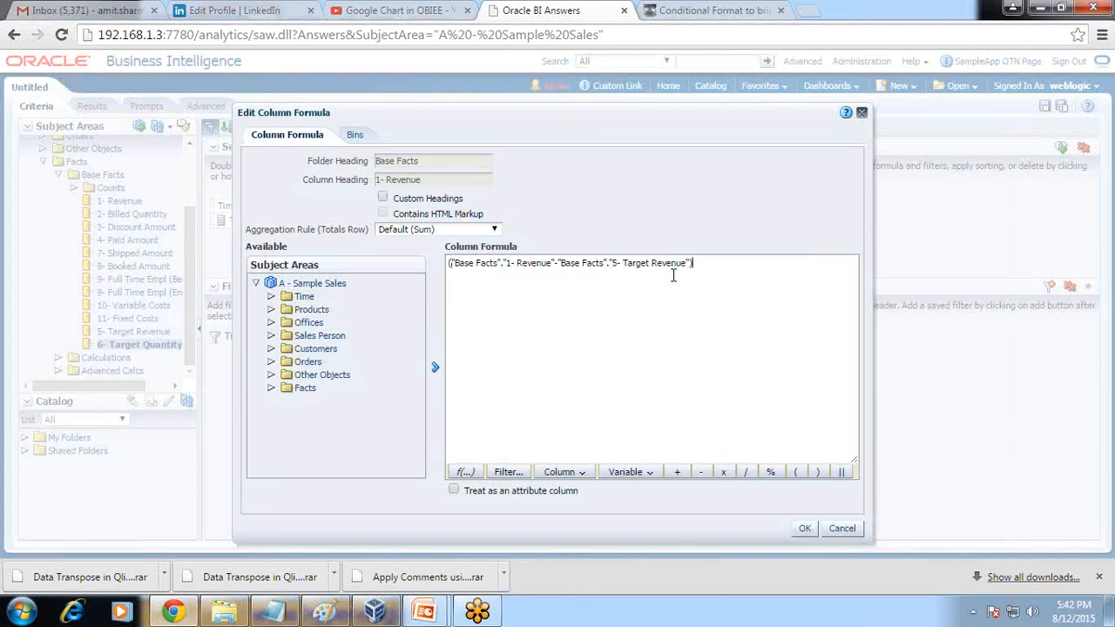
pyautogui.write(')')
pyautogui.moveTo(557, 264); pyautogui.dragTo(448, 266)
pyautogui.hotkey('ctrl', 'c')
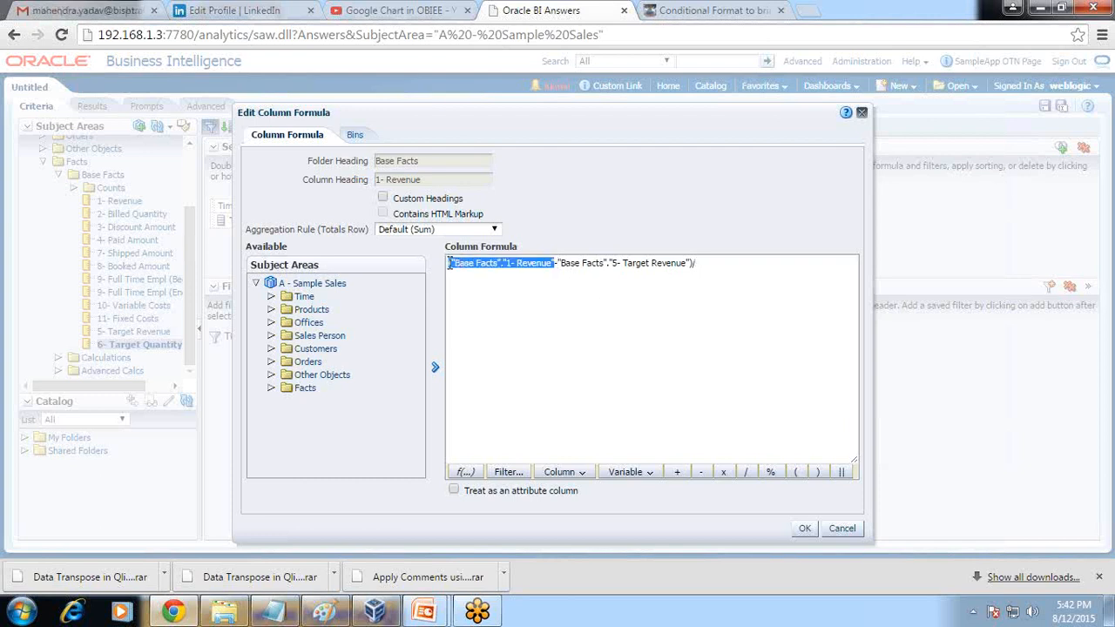
pyautogui.click(702, 261)
pyautogui.hotkey('ctrl', 'v')
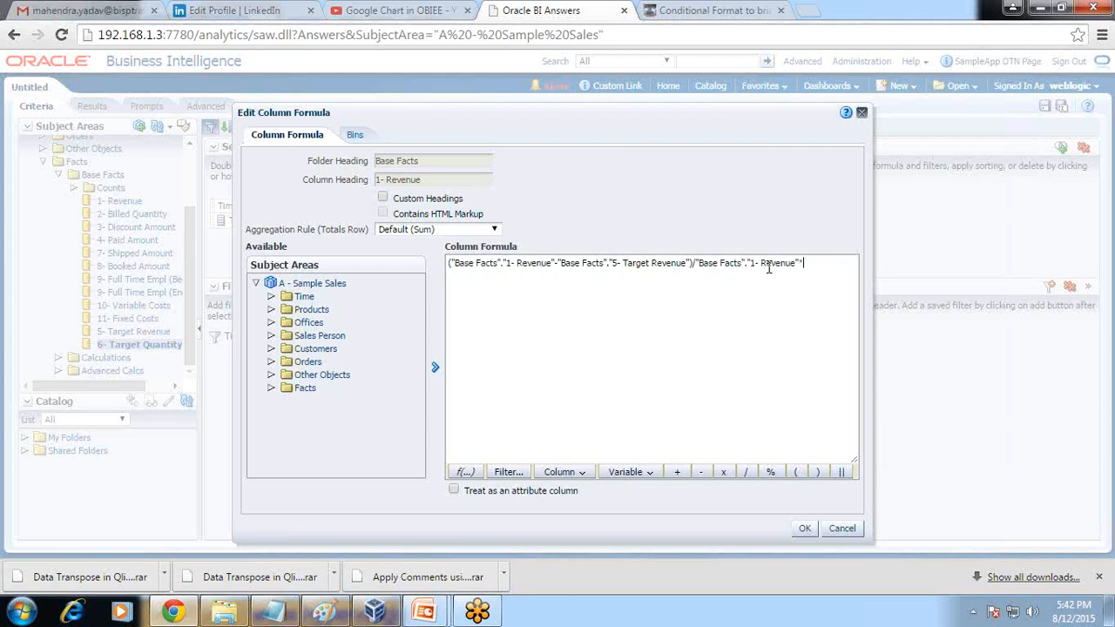
# Step: Give the column the custom heading Variance % and apply the edited column formula
pyautogui.click(383, 197)
pyautogui.moveTo(436, 180); pyautogui.dragTo(358, 180)
pyautogui.write('Va')
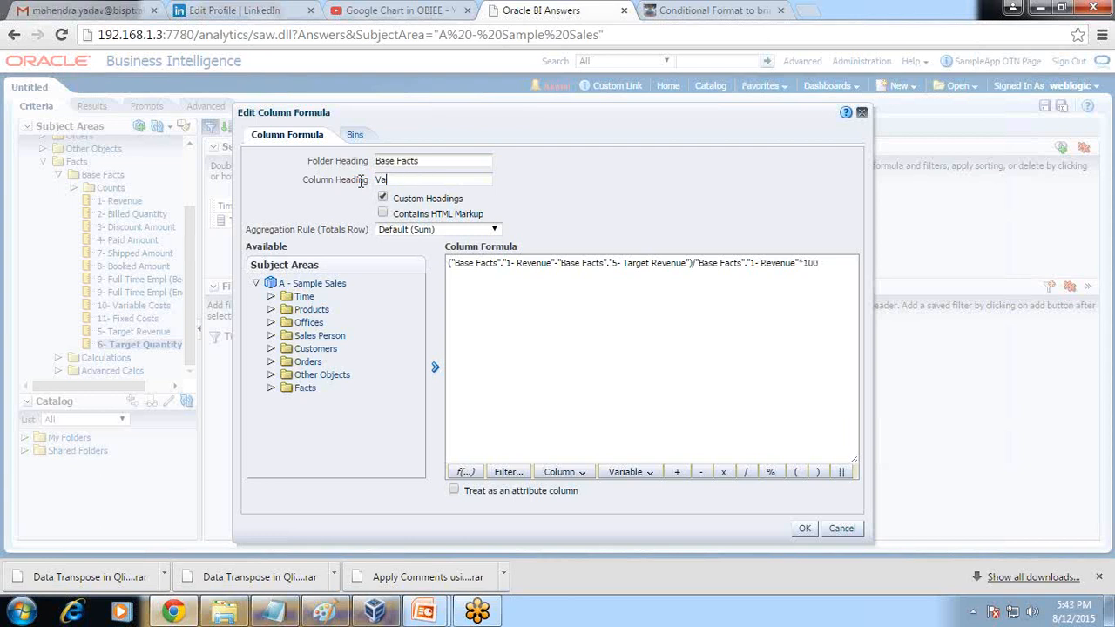
pyautogui.write('riance %')
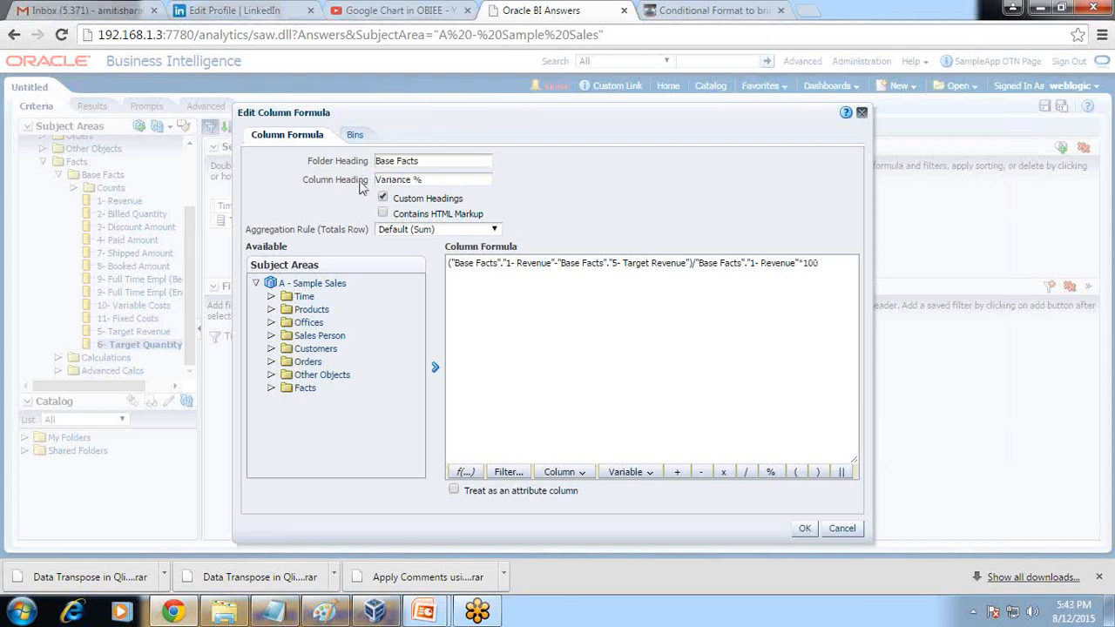
pyautogui.click(804, 528)
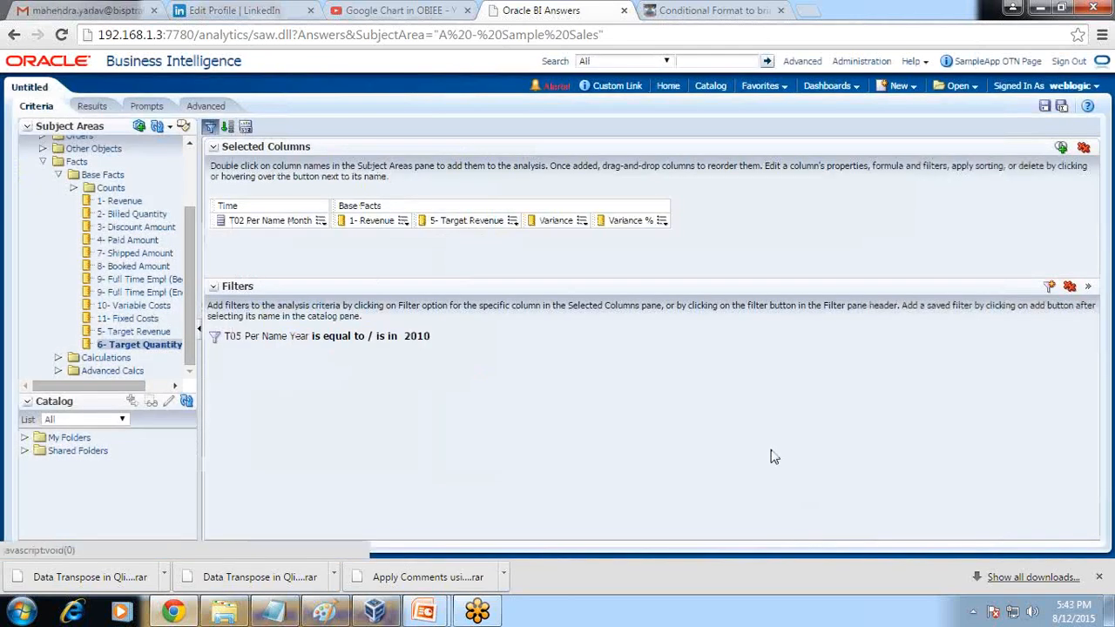
# Step: Override the default data format of the Variance % column so its numbers are treated as Percentage
pyautogui.click(662, 220)
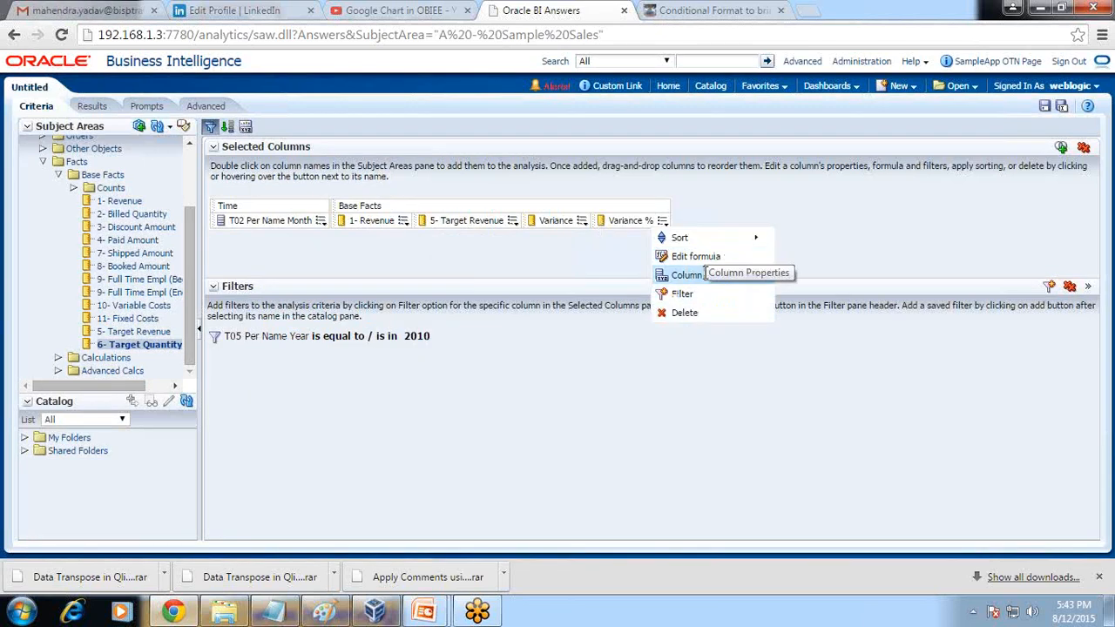
pyautogui.click(704, 276)
pyautogui.click(474, 127)
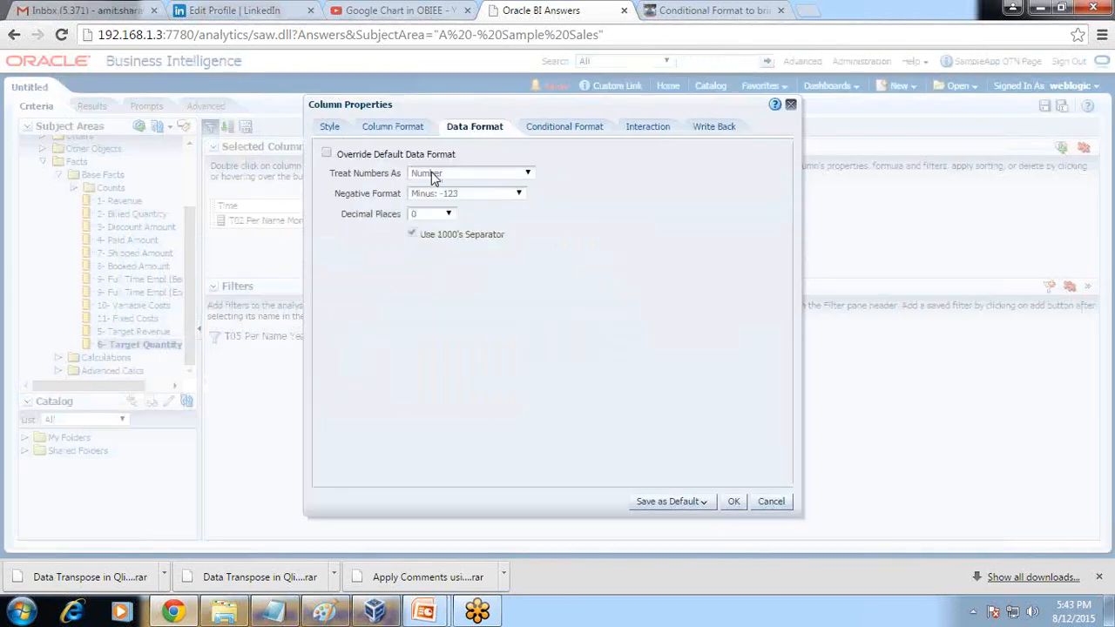
pyautogui.click(327, 153)
pyautogui.click(471, 172)
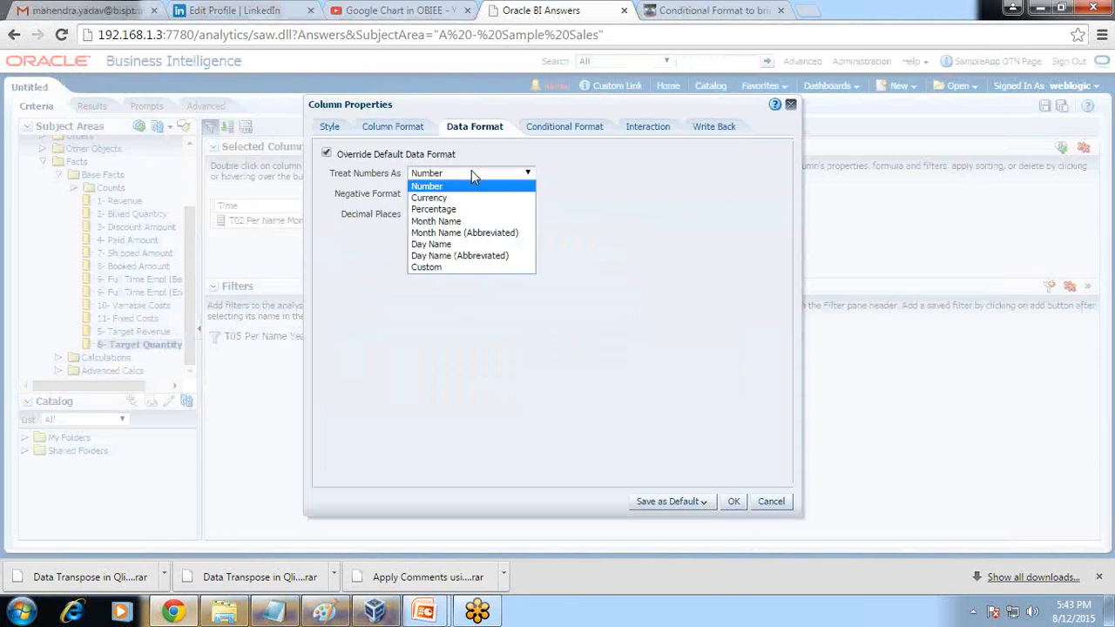
pyautogui.click(475, 205)
pyautogui.click(733, 501)
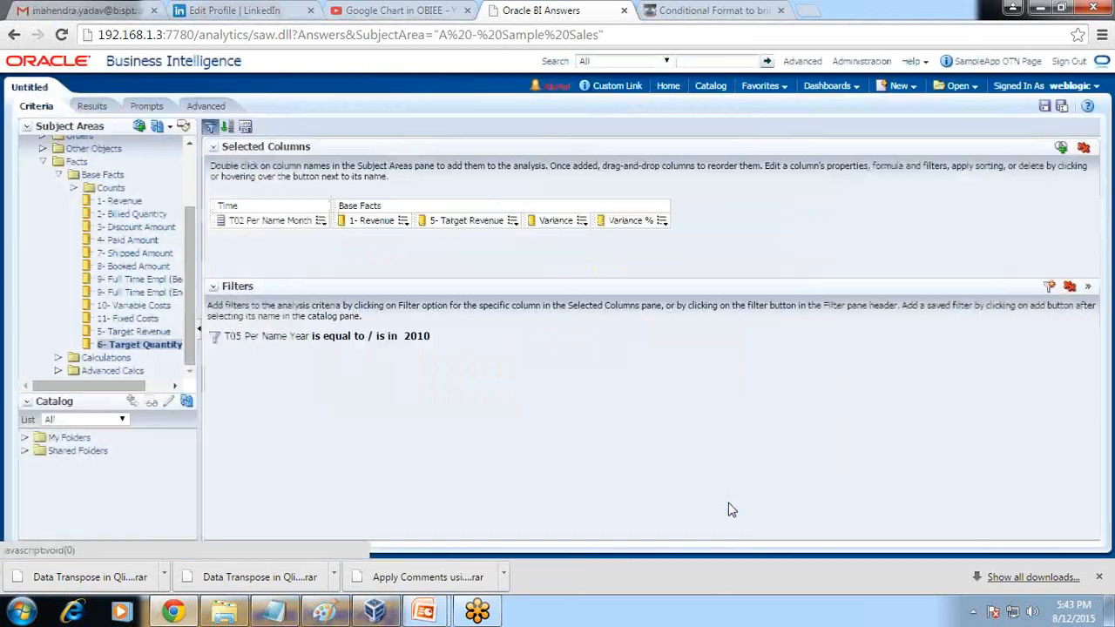
# Step: Review the analysis results, open the table view for editing, and return to the analysis criteria
pyautogui.click(91, 105)
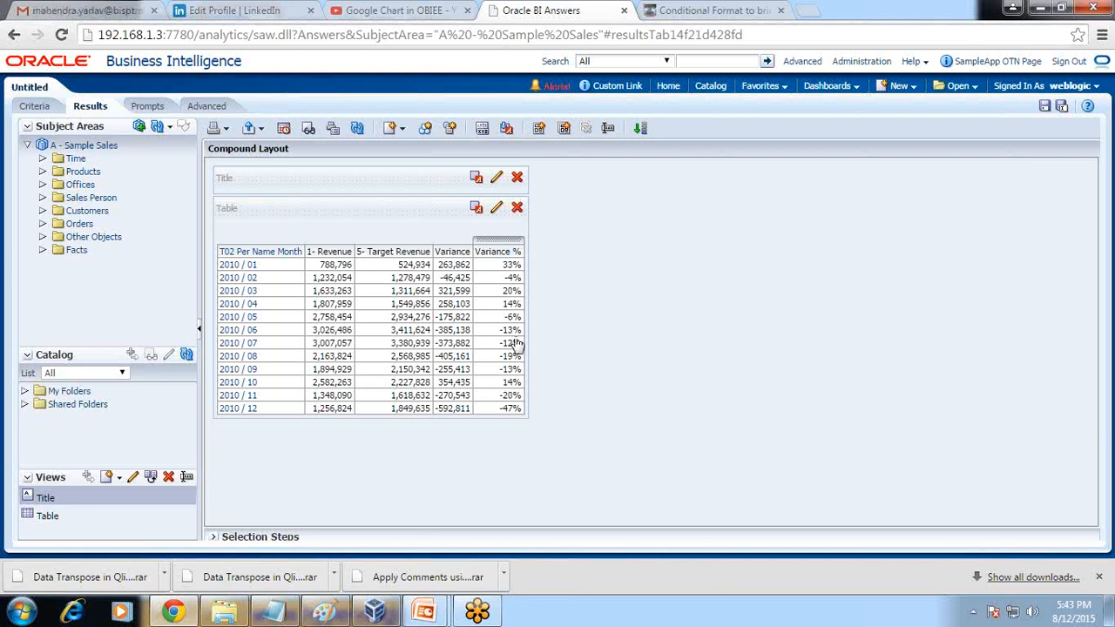
pyautogui.click(496, 212)
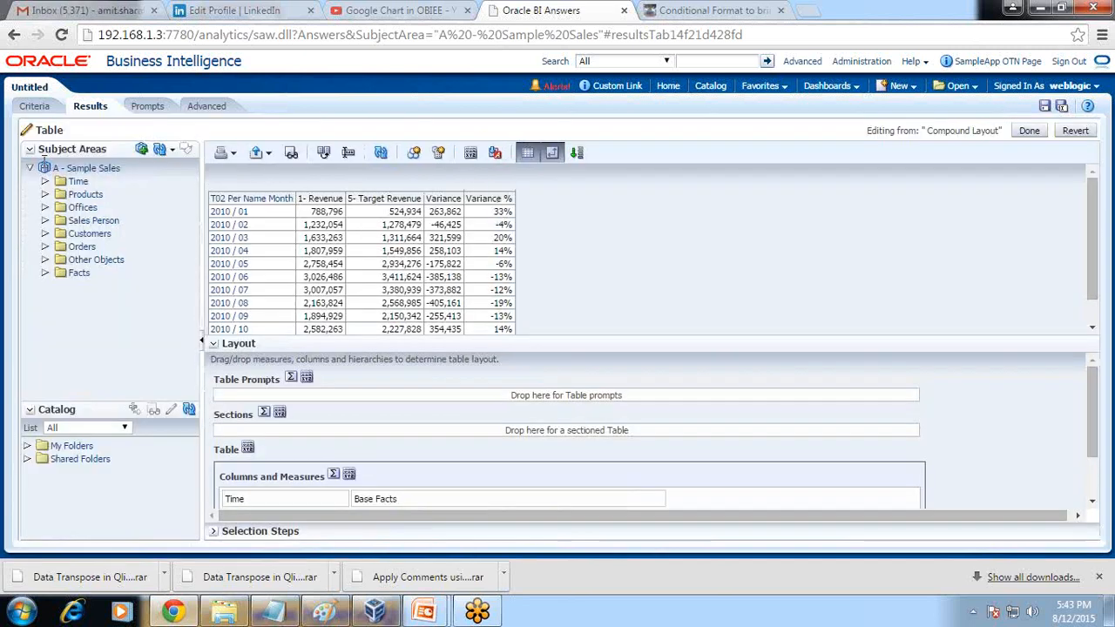
pyautogui.click(36, 106)
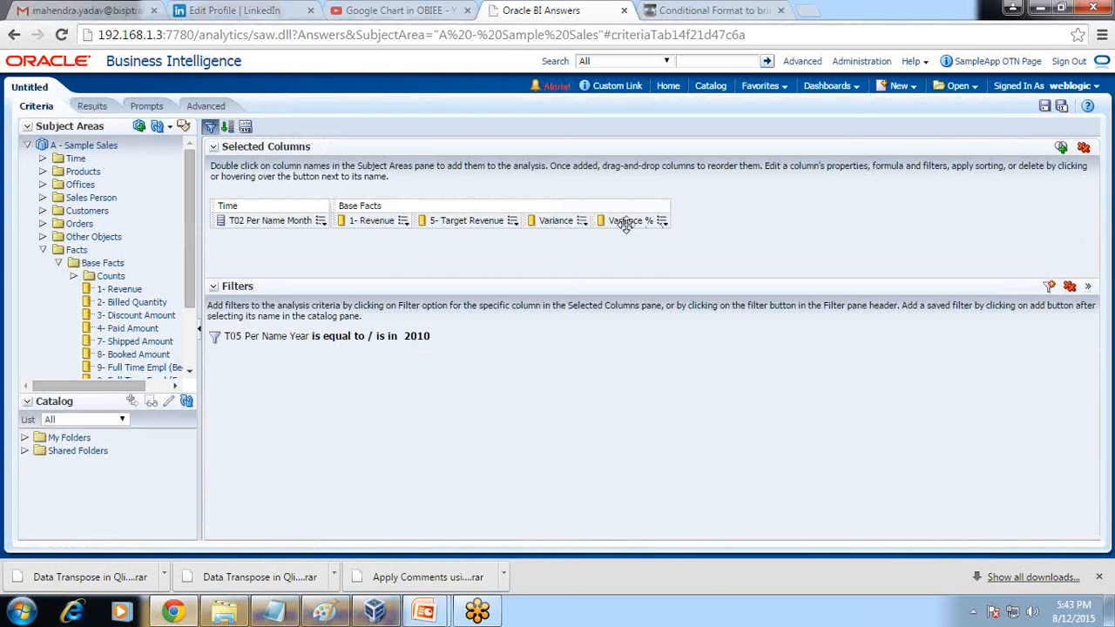
# Step: Add a conditional format to the Variance % column with the condition that Variance is greater than 0
pyautogui.click(662, 221)
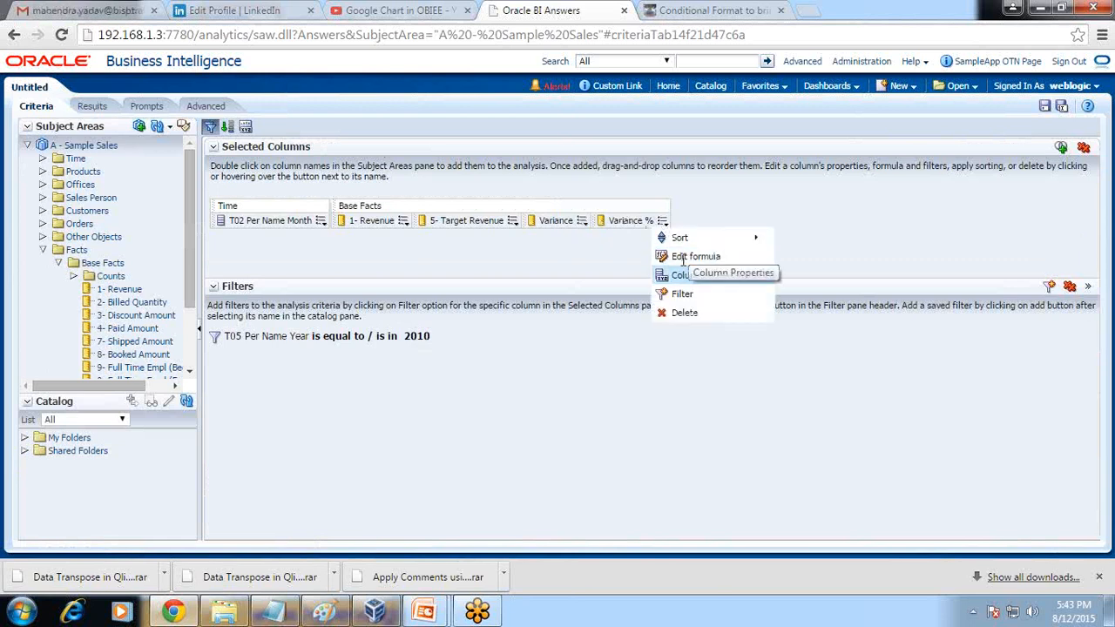
pyautogui.click(684, 275)
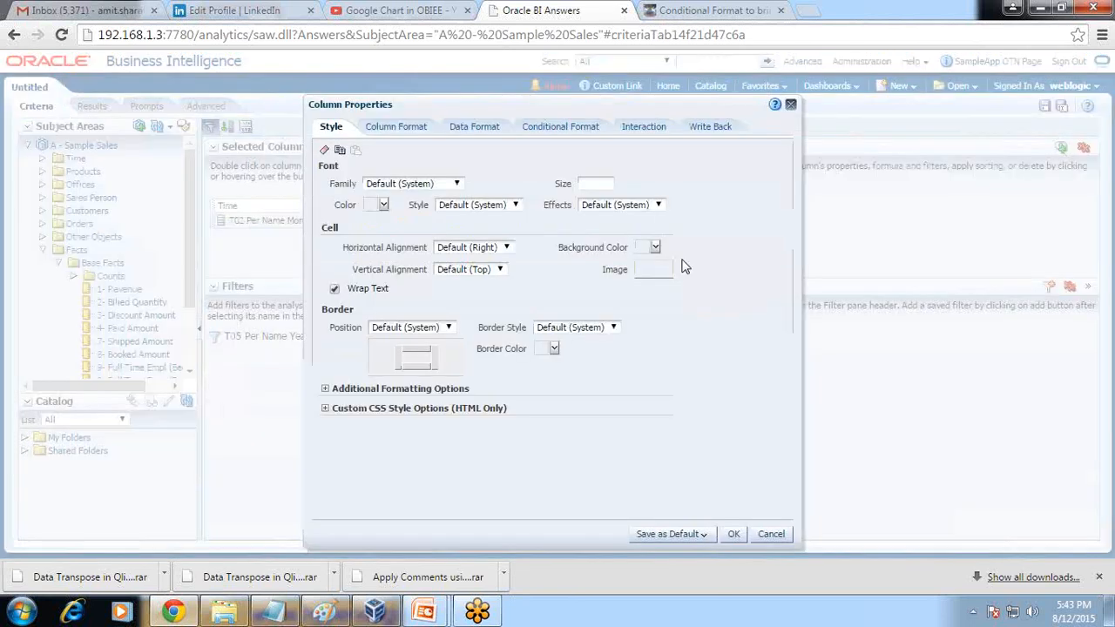
pyautogui.click(560, 131)
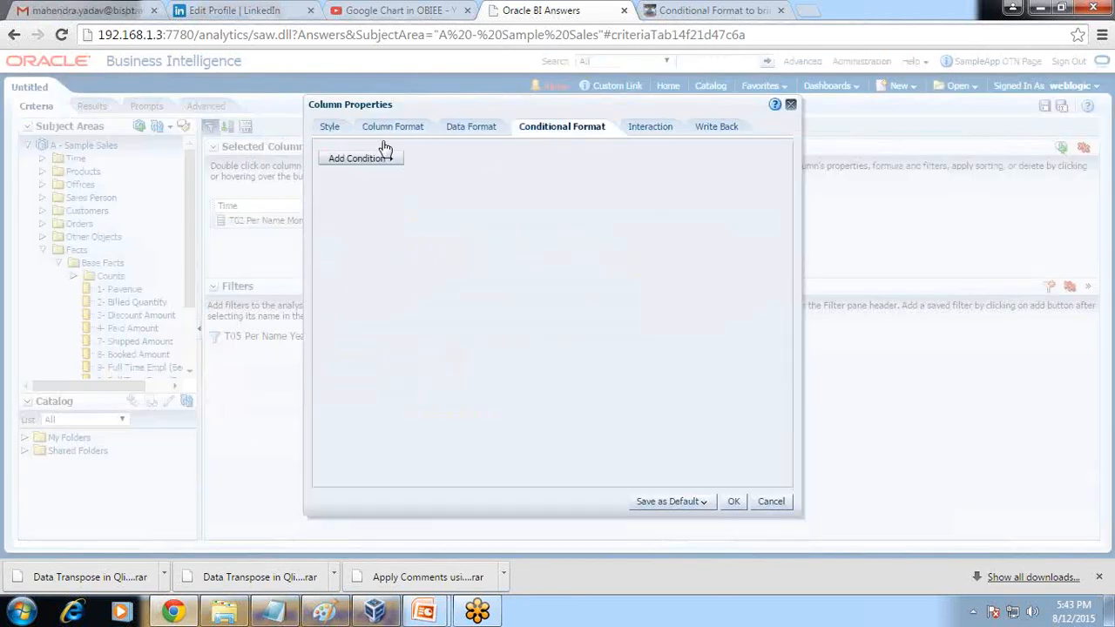
pyautogui.click(382, 158)
pyautogui.click(452, 210)
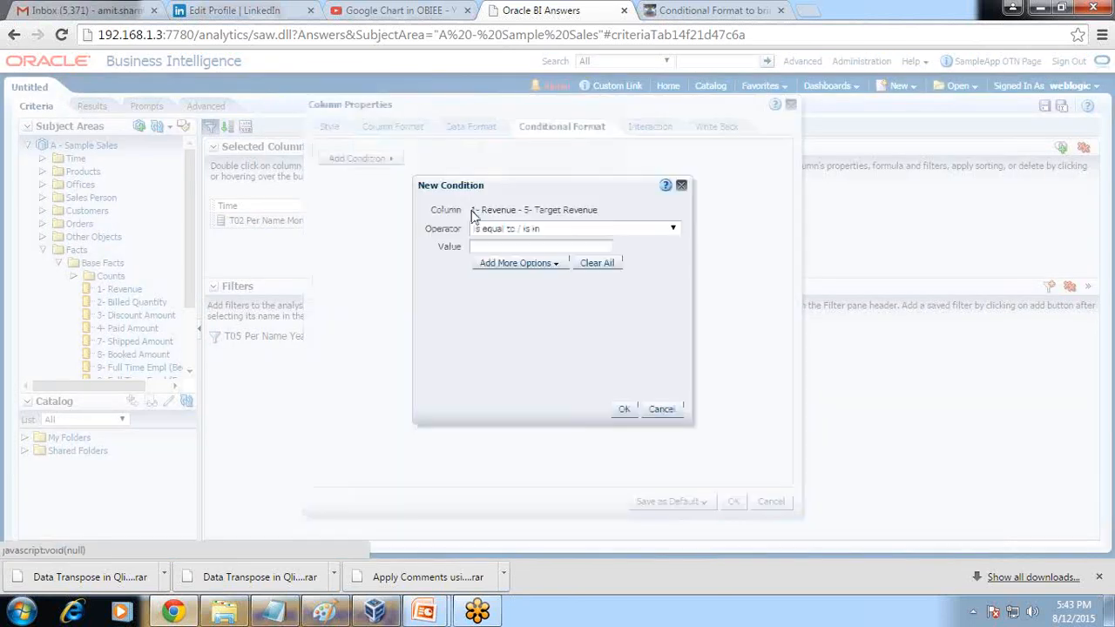
pyautogui.click(562, 229)
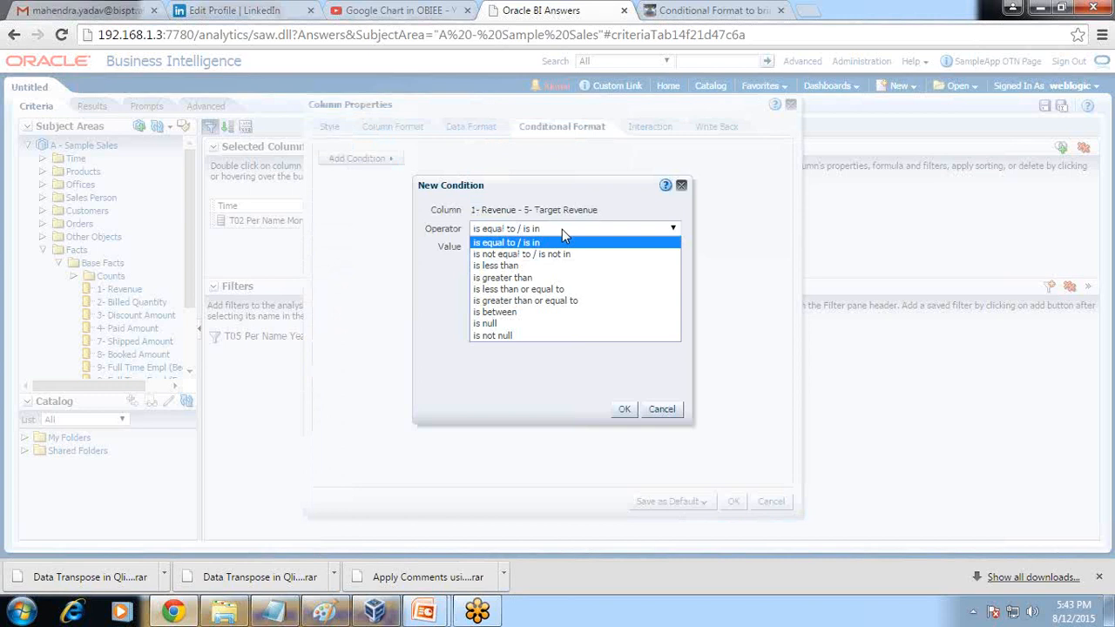
pyautogui.click(539, 278)
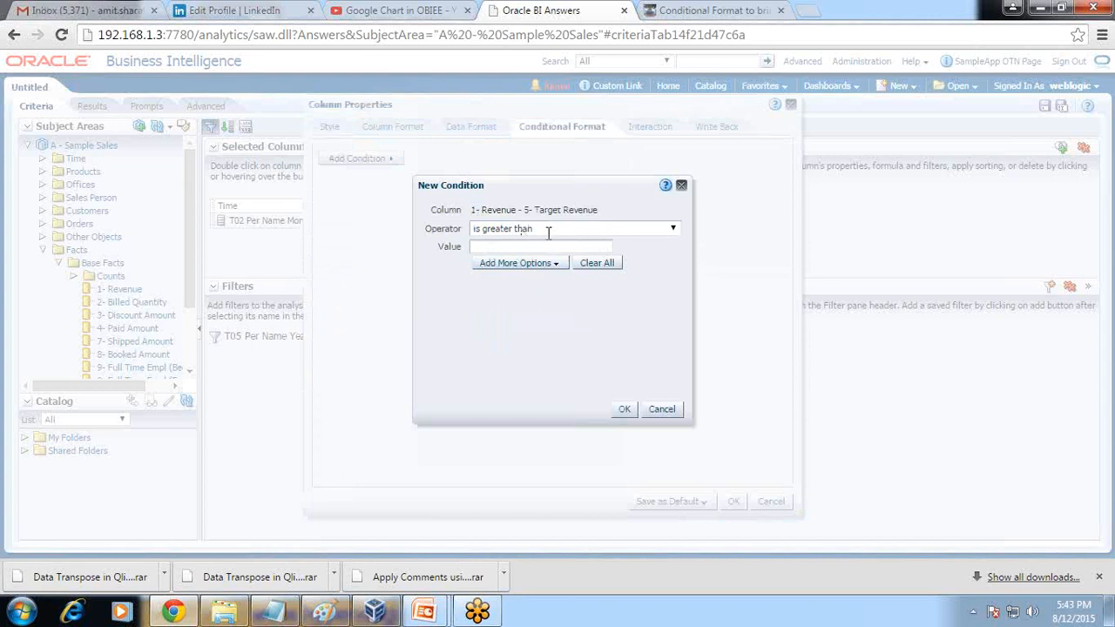
pyautogui.write('0')
pyautogui.click(536, 264)
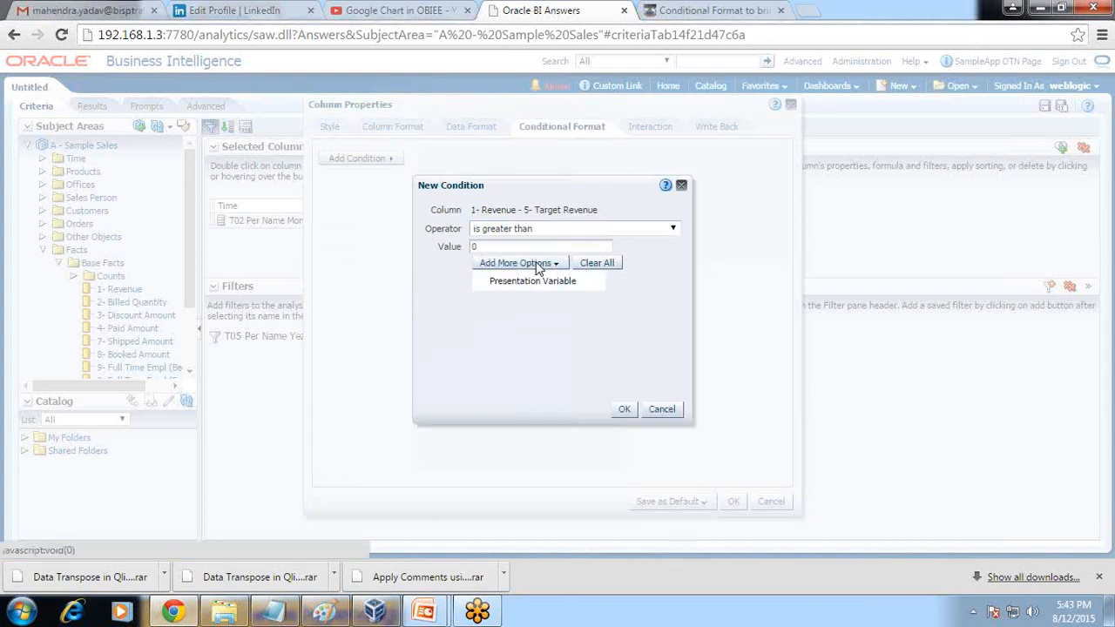
pyautogui.click(625, 409)
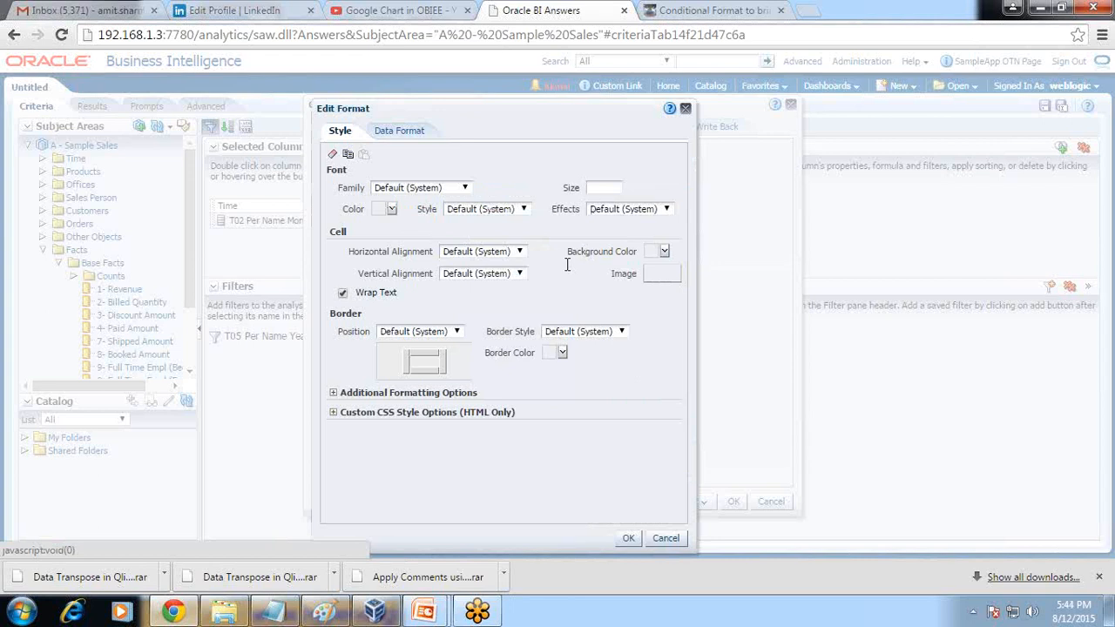
# Step: Give the conditional format a border on all sides in light yellow
pyautogui.click(424, 363)
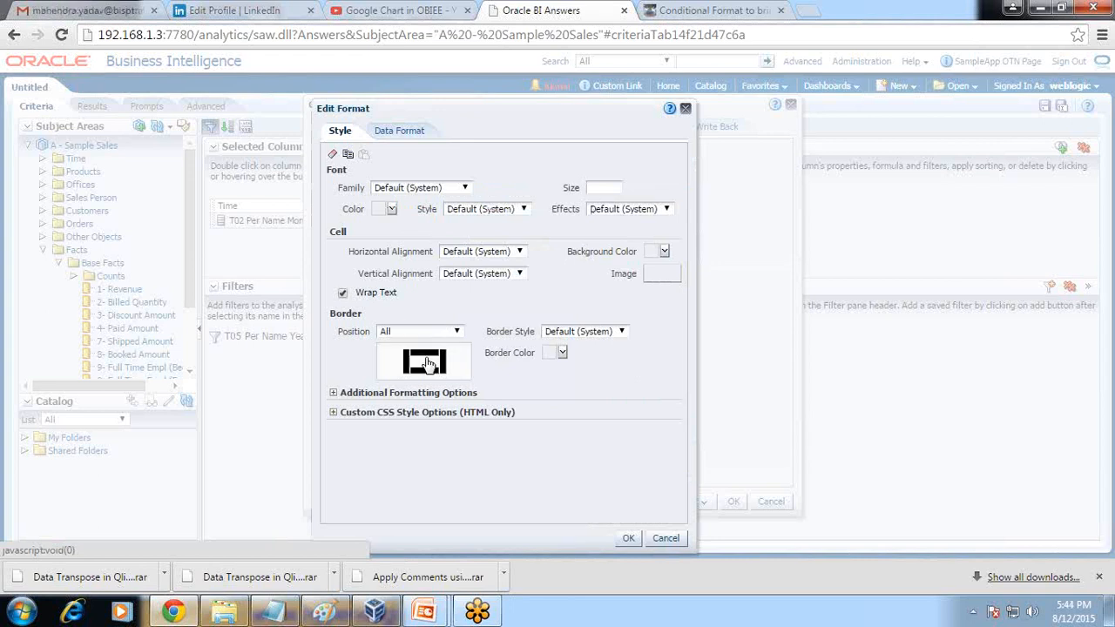
pyautogui.click(560, 355)
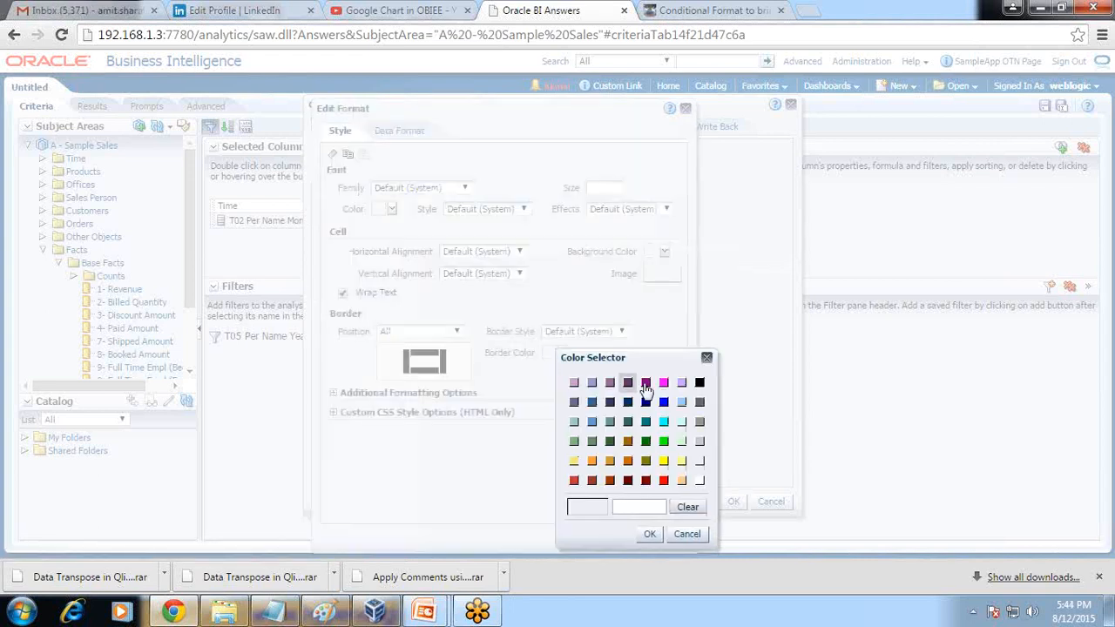
pyautogui.click(681, 460)
pyautogui.click(650, 537)
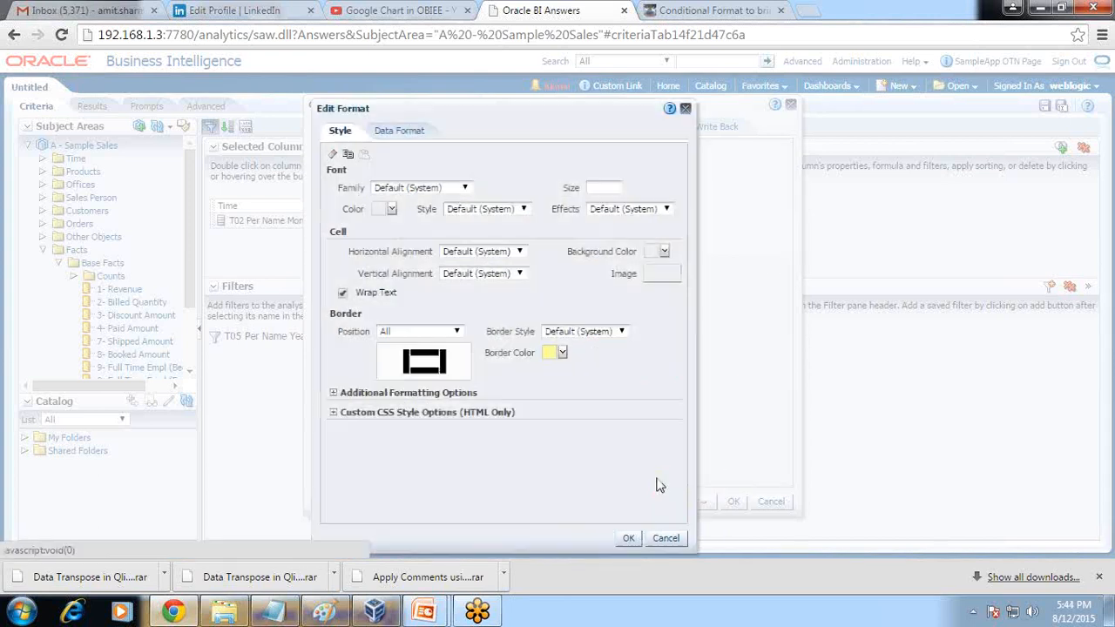
# Step: Assign the blue upward triangle as the cell image and apply the greater-than-0 format
pyautogui.click(662, 275)
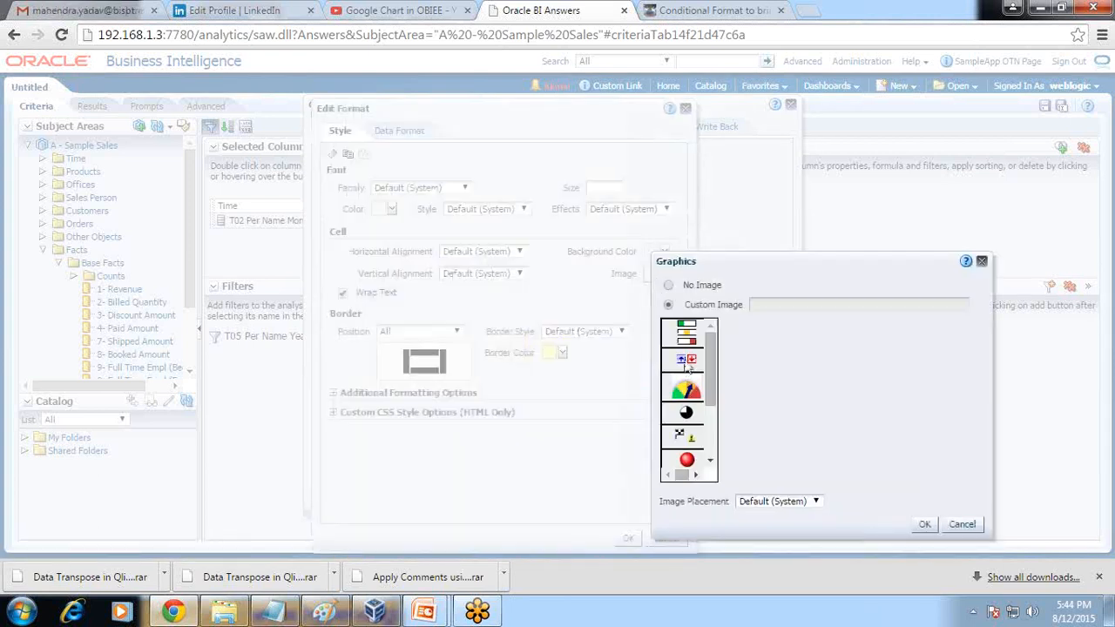
pyautogui.click(687, 359)
pyautogui.click(761, 354)
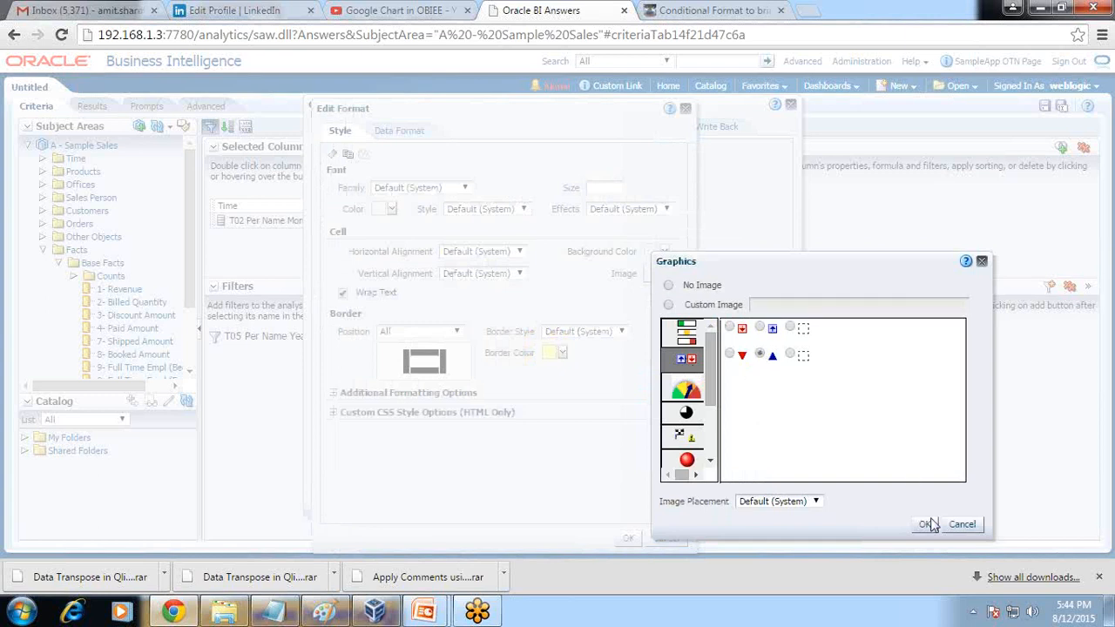
pyautogui.click(925, 524)
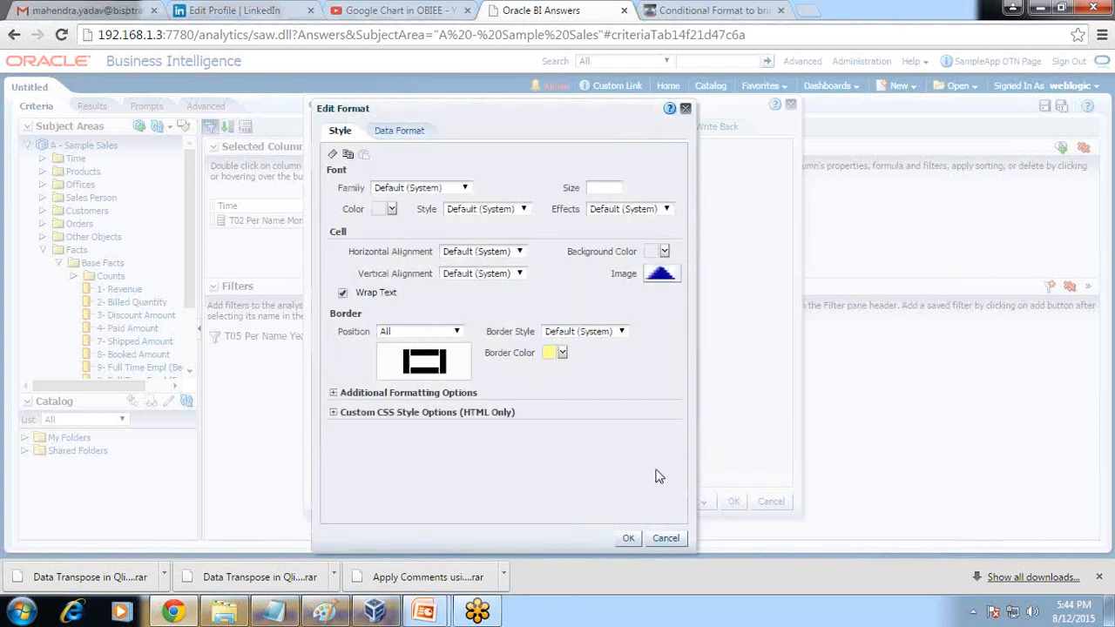
pyautogui.click(629, 537)
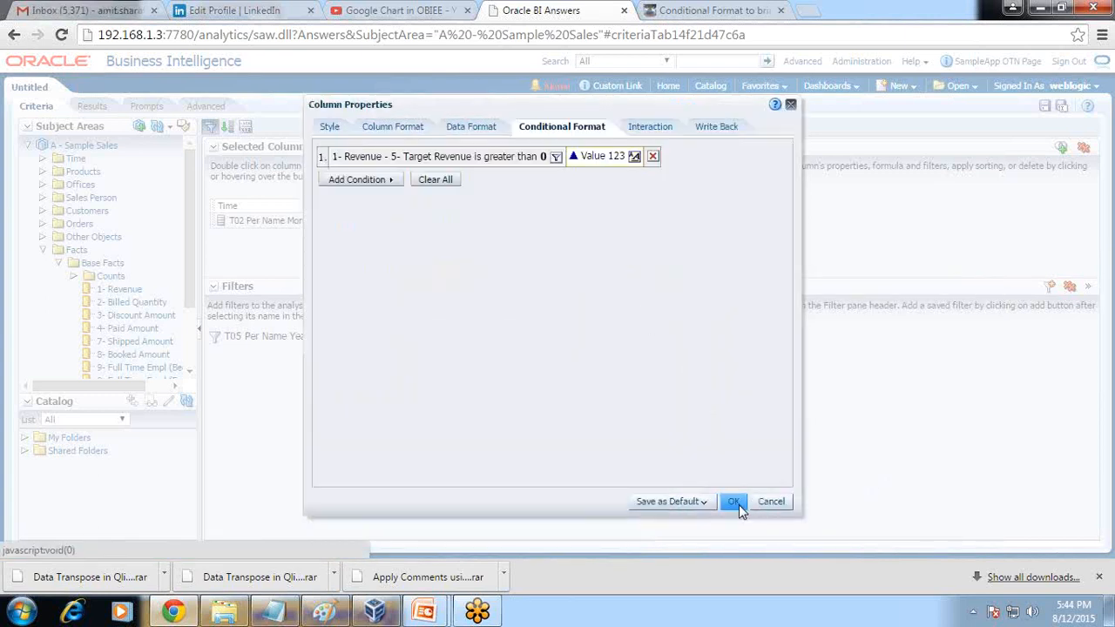
# Step: Add a second condition to the Variance % column for Variance % is less than 0
pyautogui.click(385, 187)
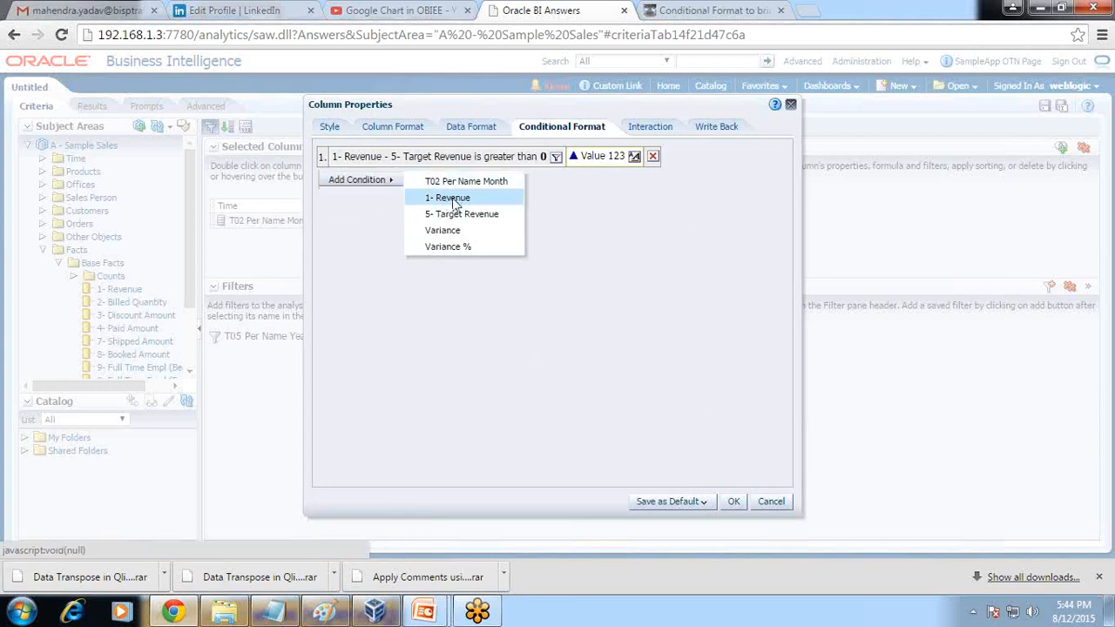
pyautogui.click(460, 246)
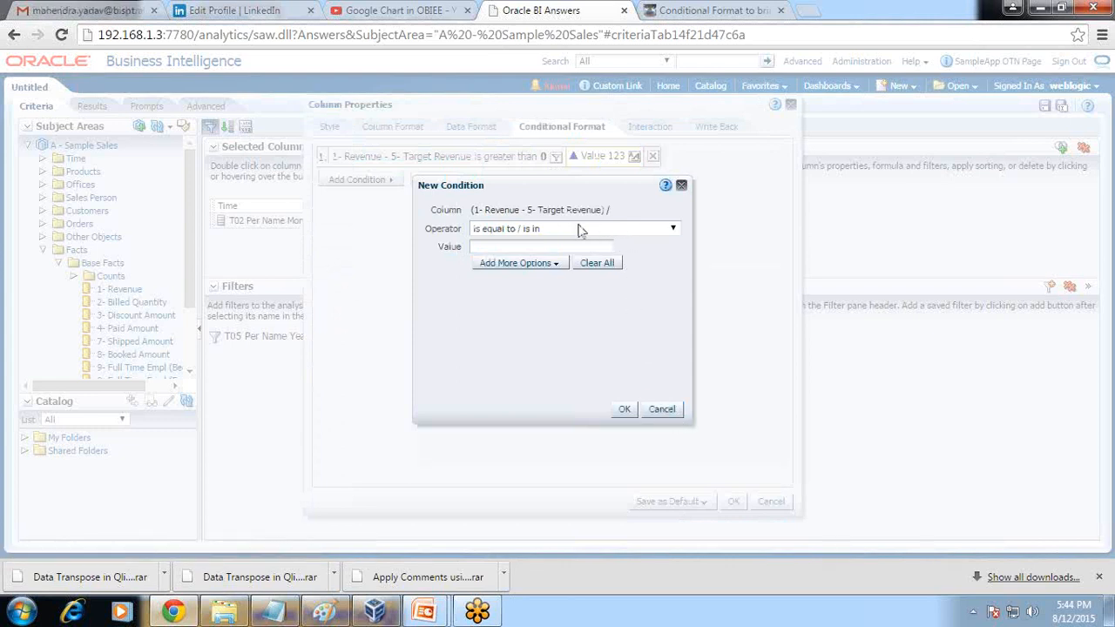
pyautogui.click(653, 231)
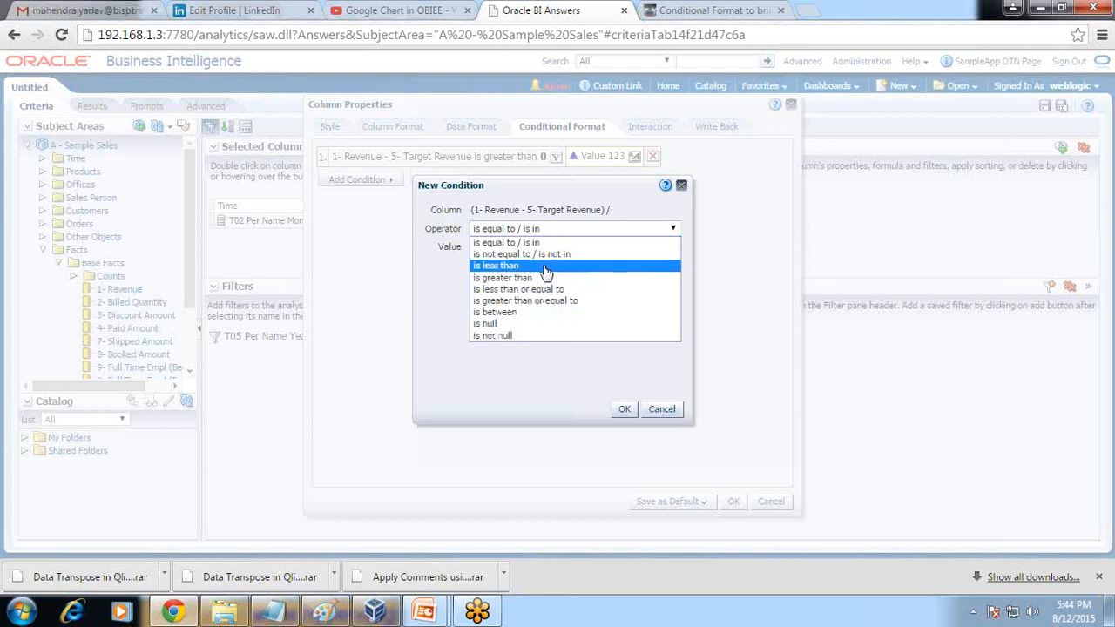
pyautogui.click(546, 267)
pyautogui.write('0')
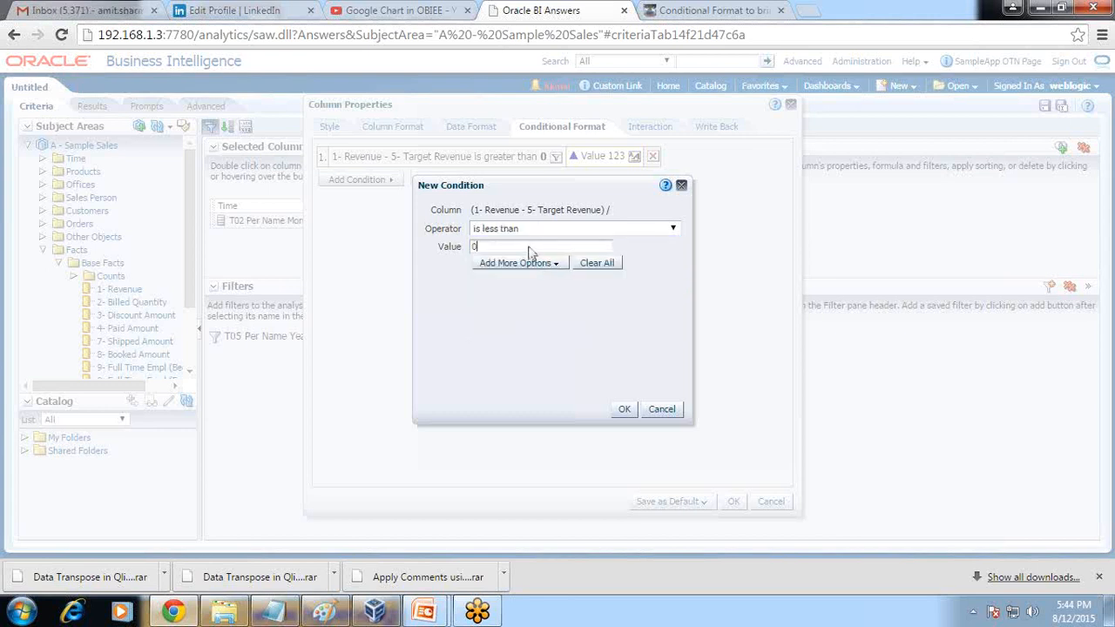
pyautogui.click(625, 409)
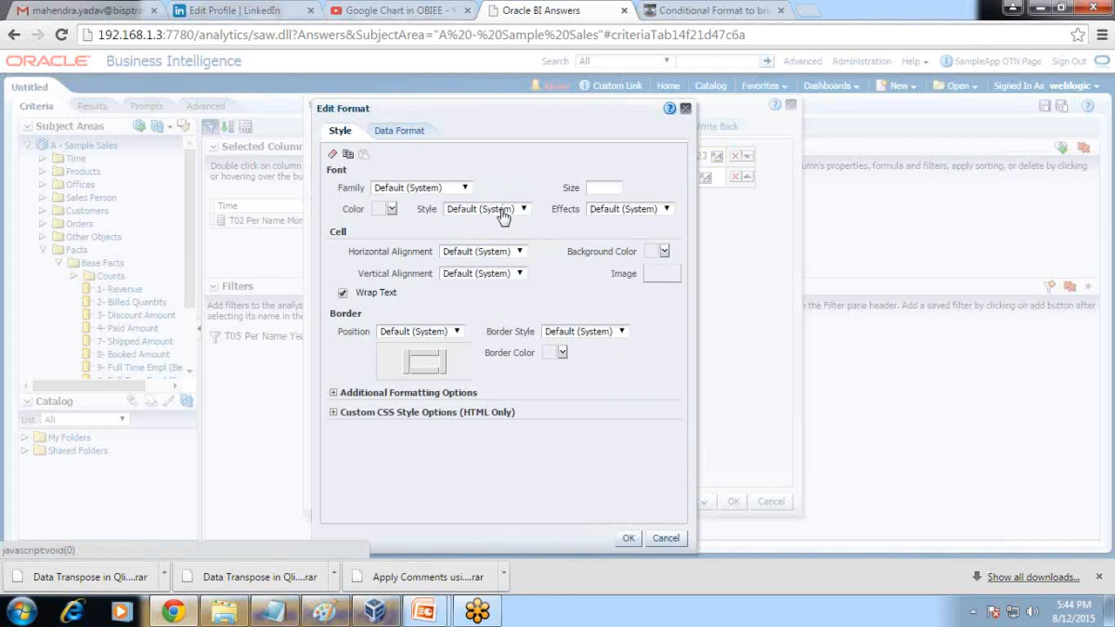
# Step: Assign the red downward triangle as the cell image and apply the format of the less-than-0 condition
pyautogui.click(661, 276)
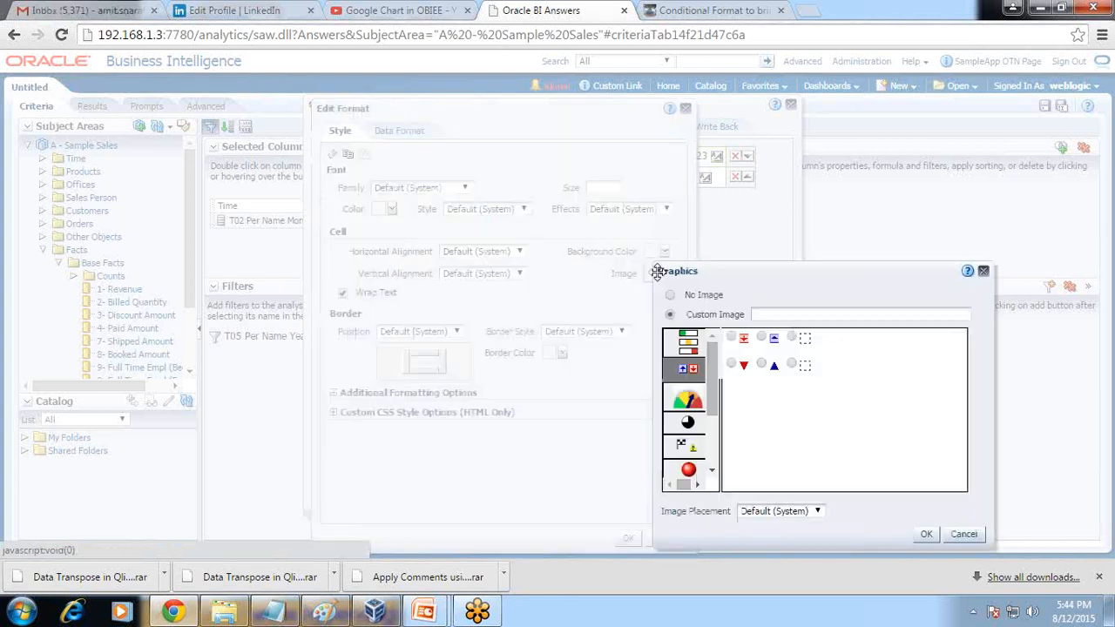
pyautogui.click(731, 363)
pyautogui.click(923, 534)
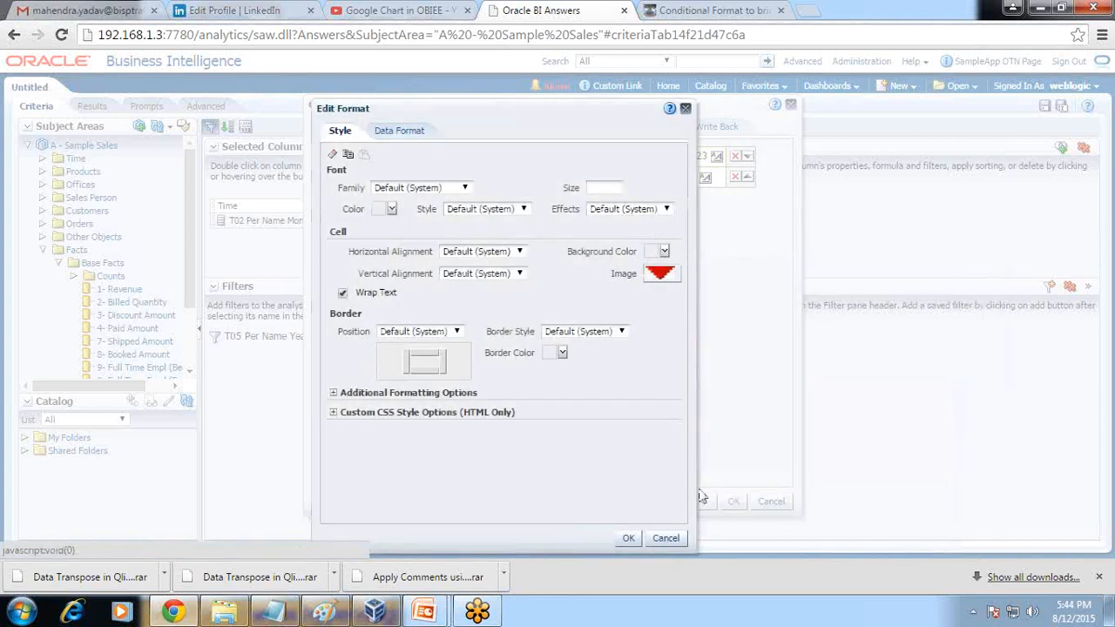
pyautogui.click(631, 536)
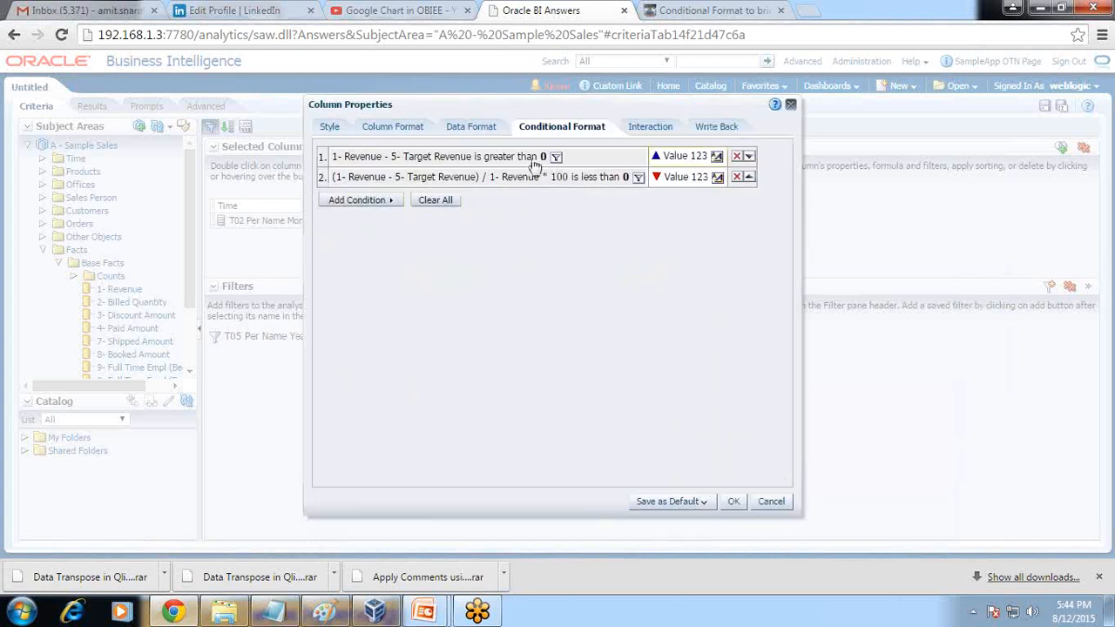
# Step: Replace the condition based on Variance with a new condition for Variance % is greater than 0
pyautogui.click(737, 157)
pyautogui.click(383, 181)
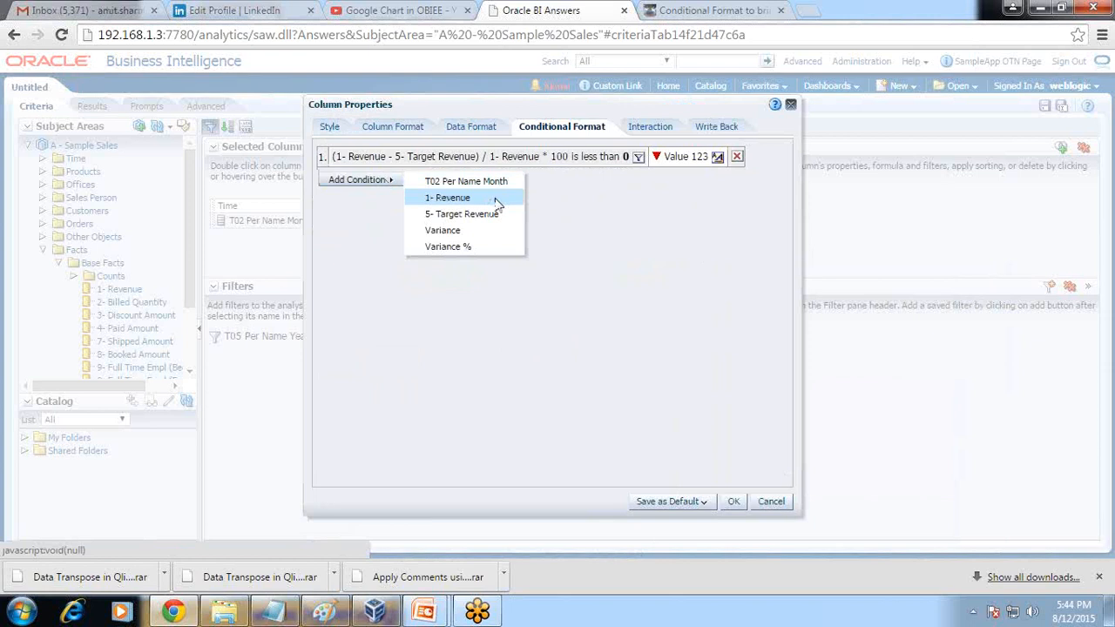
pyautogui.click(469, 243)
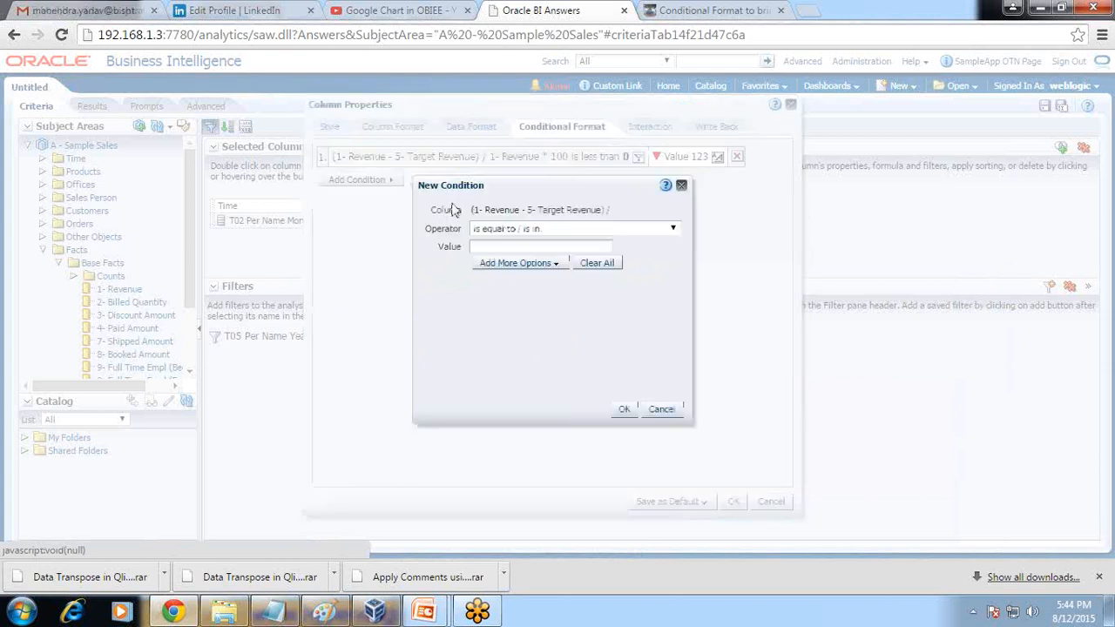
pyautogui.click(559, 231)
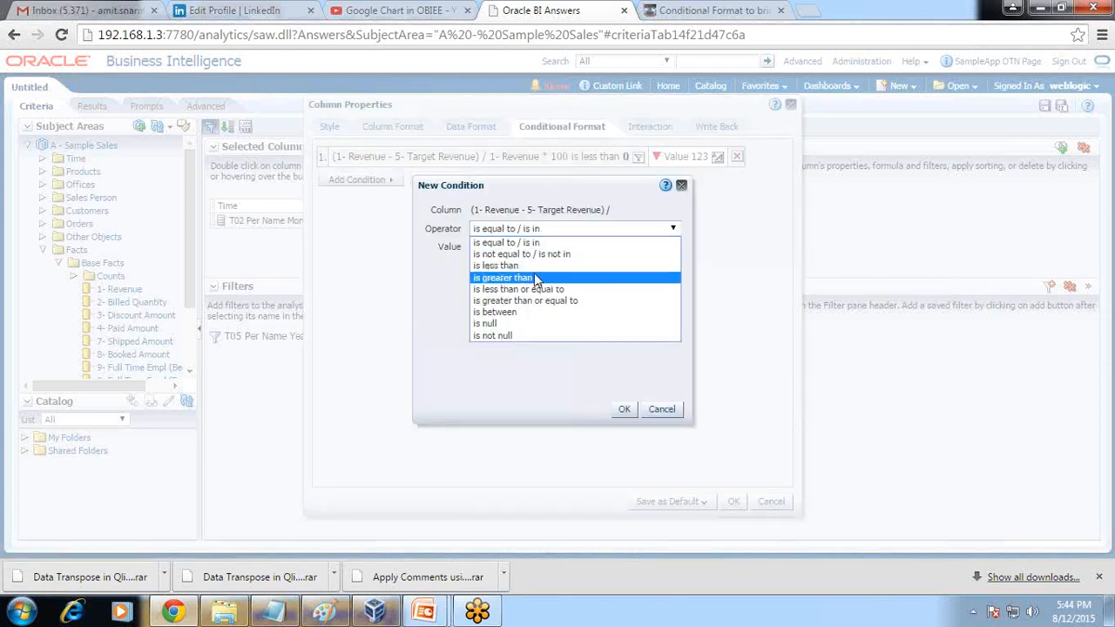
pyautogui.click(537, 279)
pyautogui.write('0')
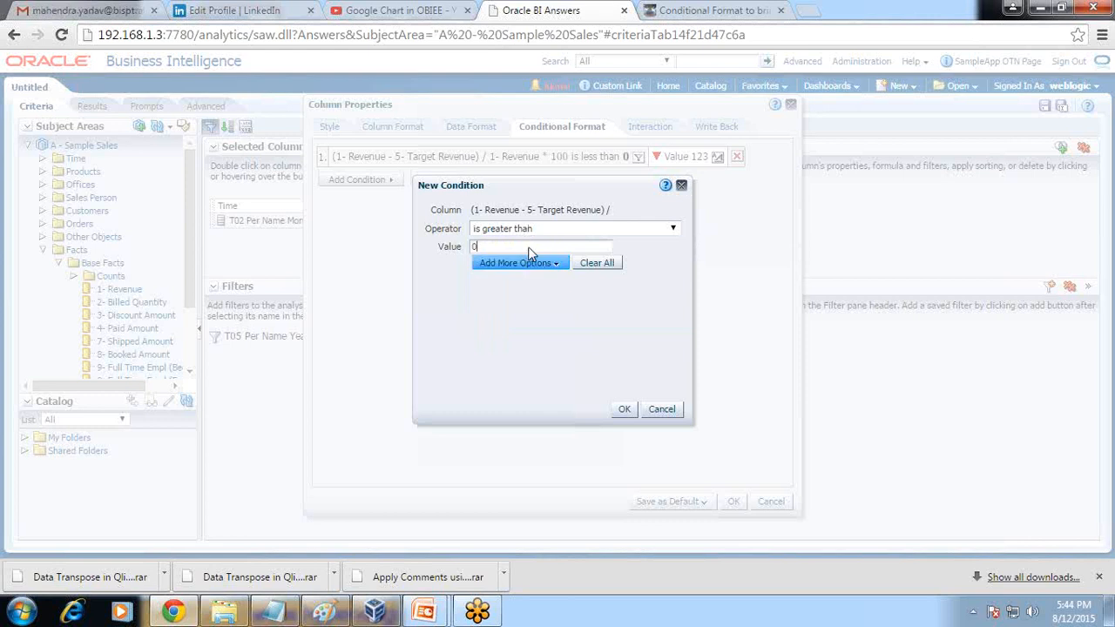
pyautogui.click(624, 409)
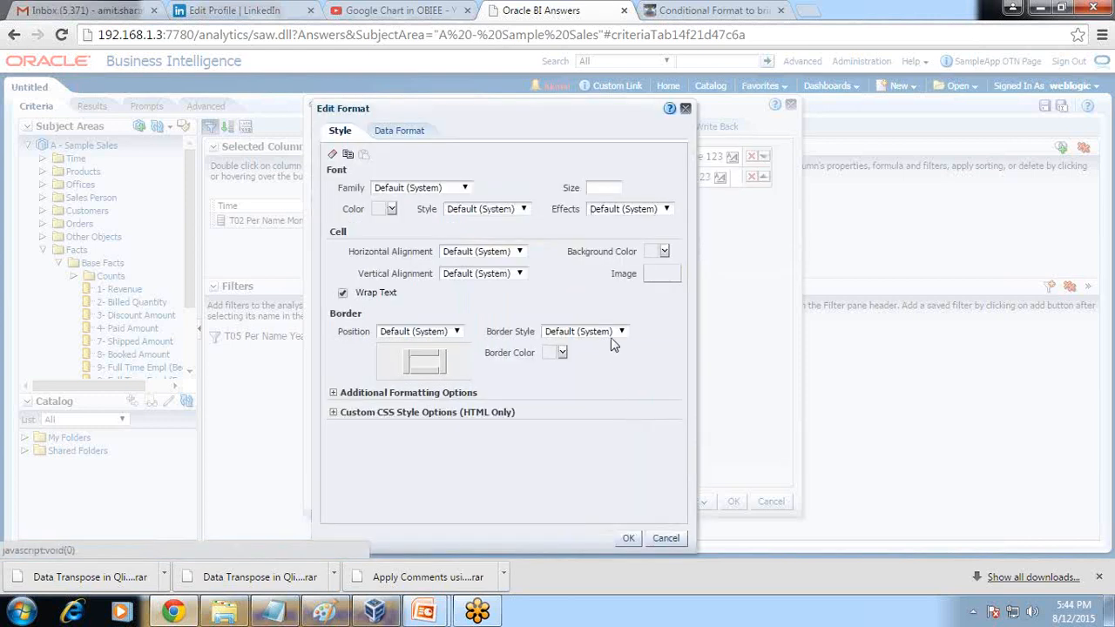
# Step: Assign the blue upward triangle to the greater-than-0 condition, apply the column properties and show the analysis results
pyautogui.click(660, 275)
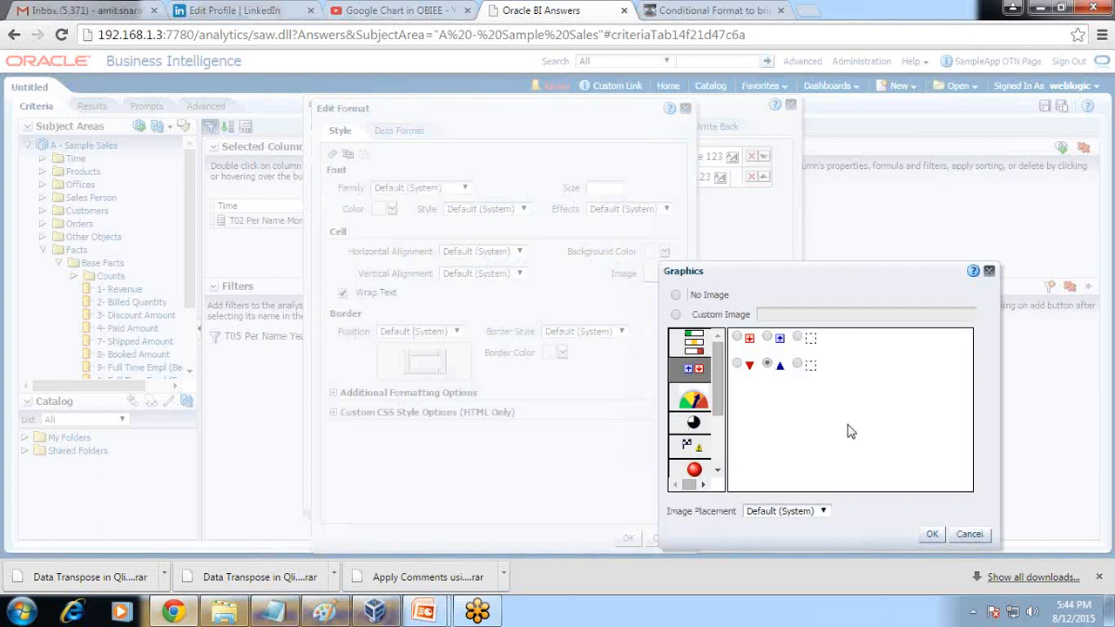
pyautogui.click(932, 534)
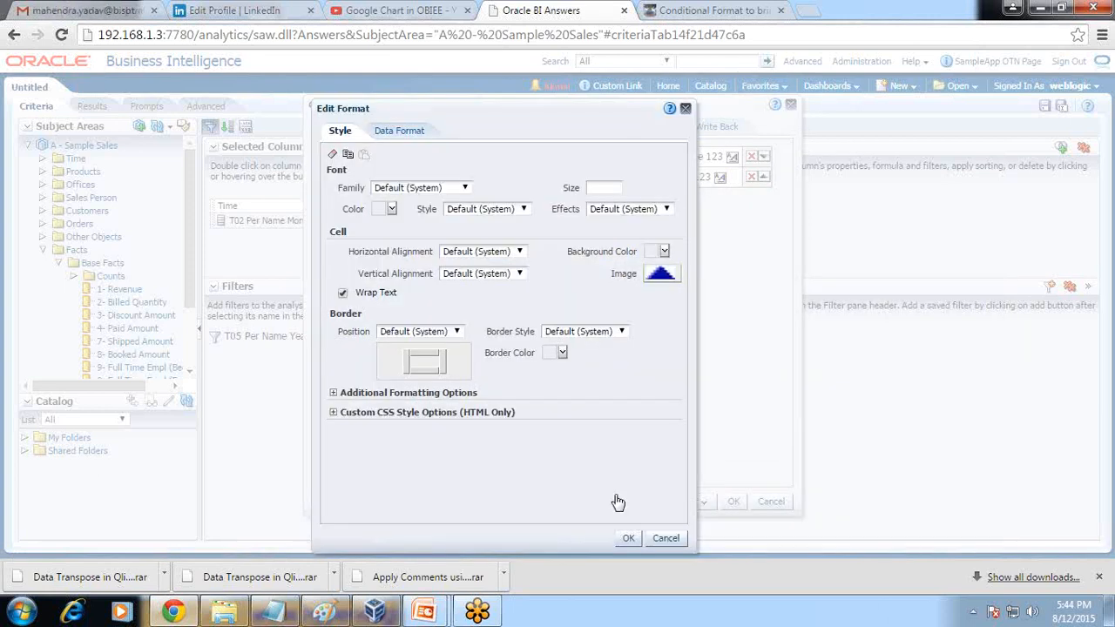
pyautogui.click(627, 535)
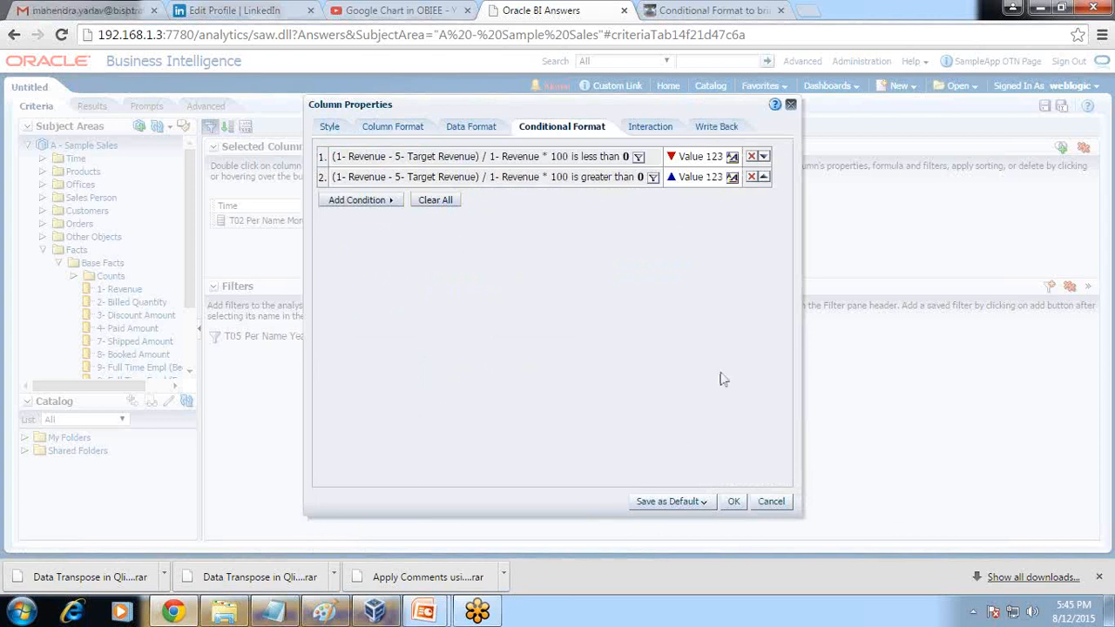
pyautogui.click(734, 502)
pyautogui.click(92, 106)
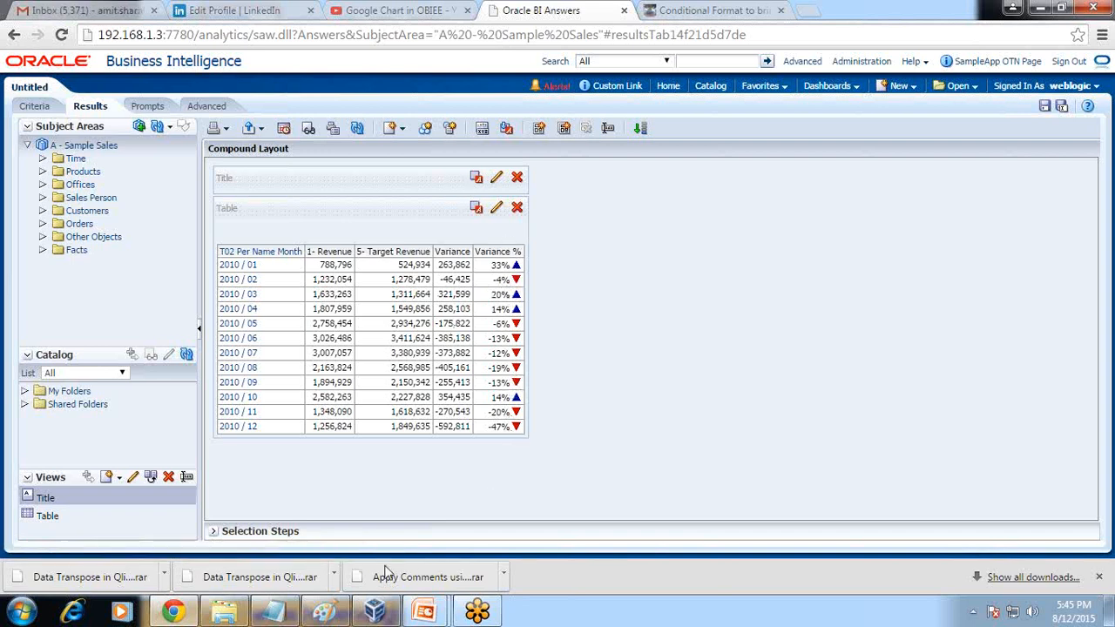
# Step: Switch to the Notepad notes and add the lines "Line Chart" and "-variance,variance%," below the Variance % formula
pyautogui.moveTo(290, 612)
pyautogui.click(347, 546)
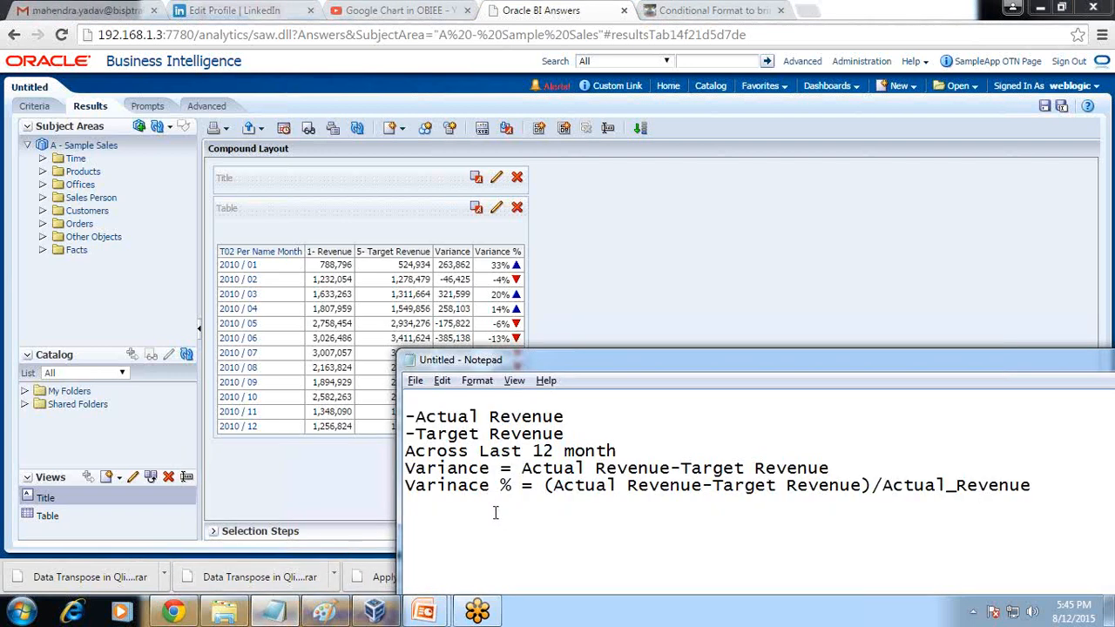
pyautogui.write('Line Chart -')
pyautogui.write('variance,')
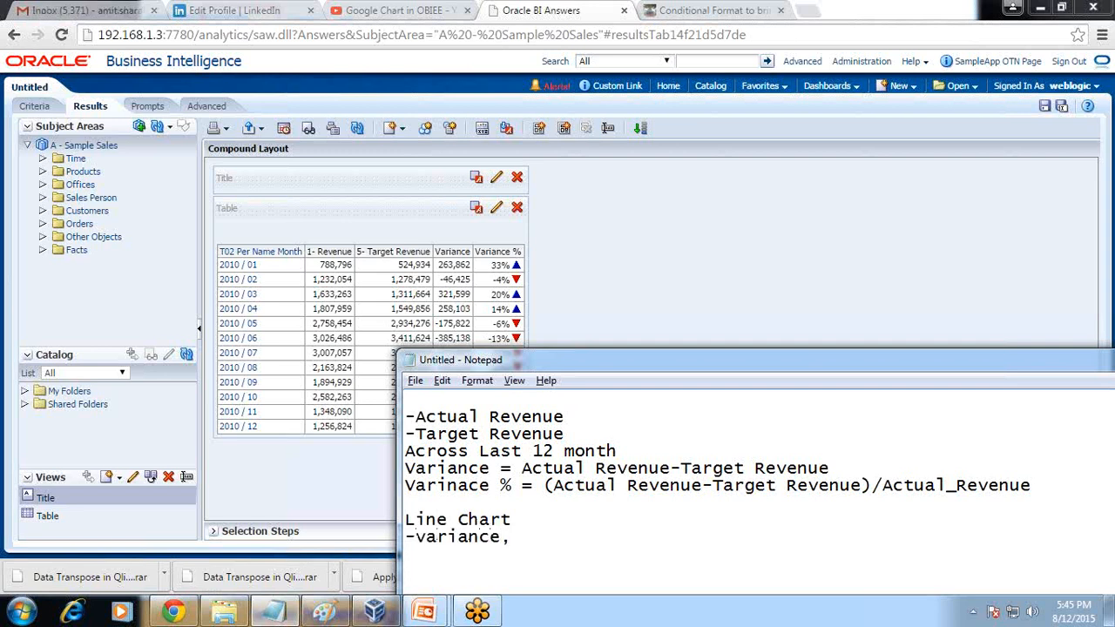
pyautogui.write('variance')
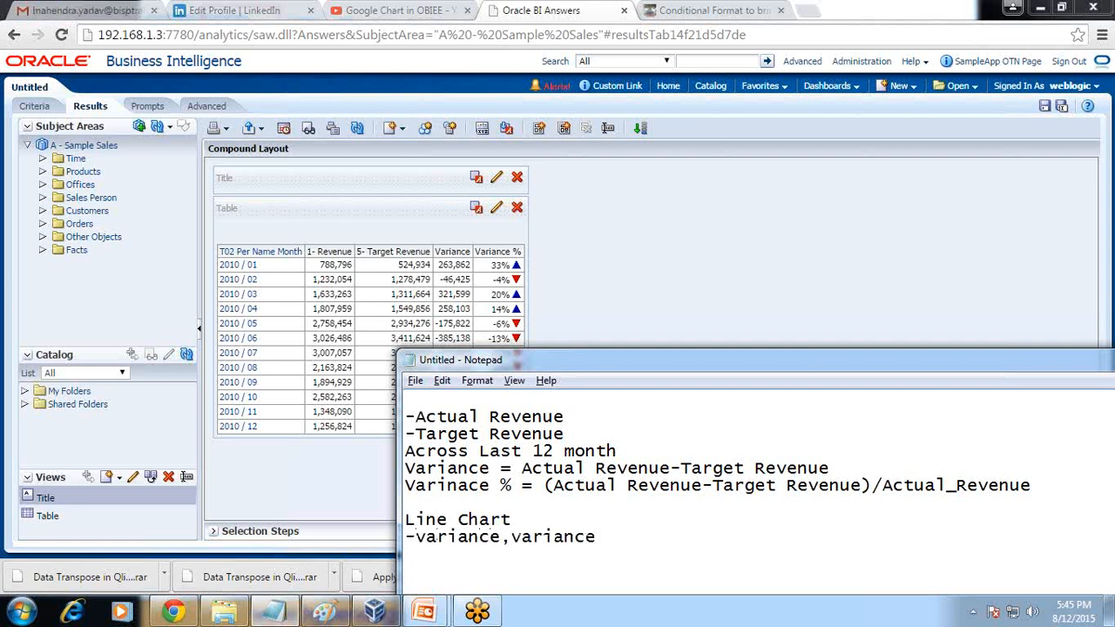
pyautogui.write('%,')
pyautogui.press('Return')
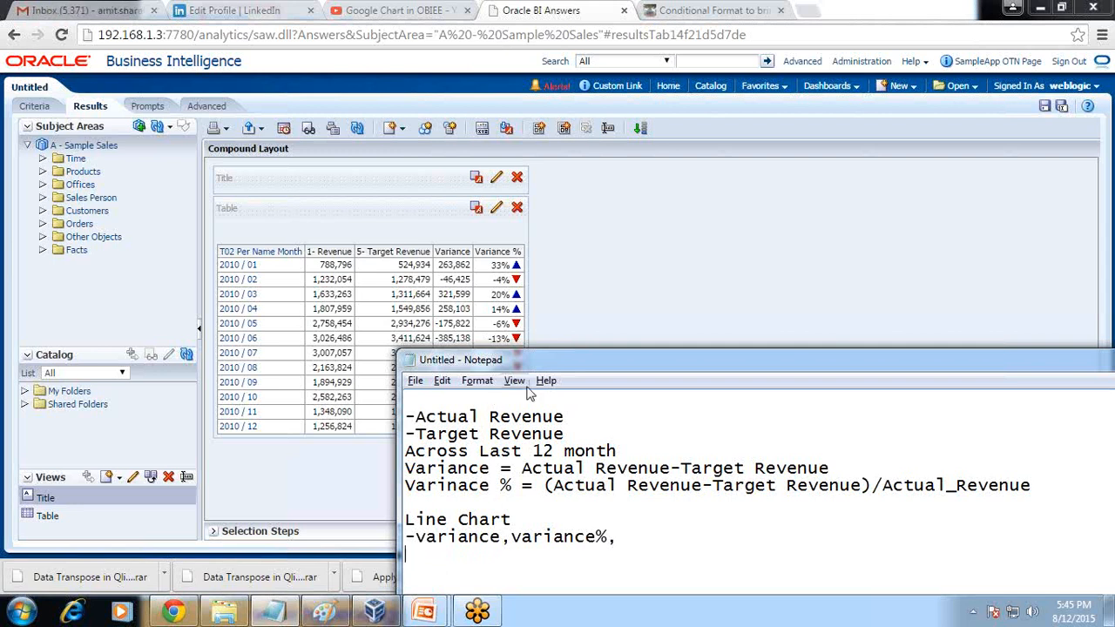
# Step: Add the note line "Target Met variance > 0" under the line chart measures
pyautogui.write('Ta')
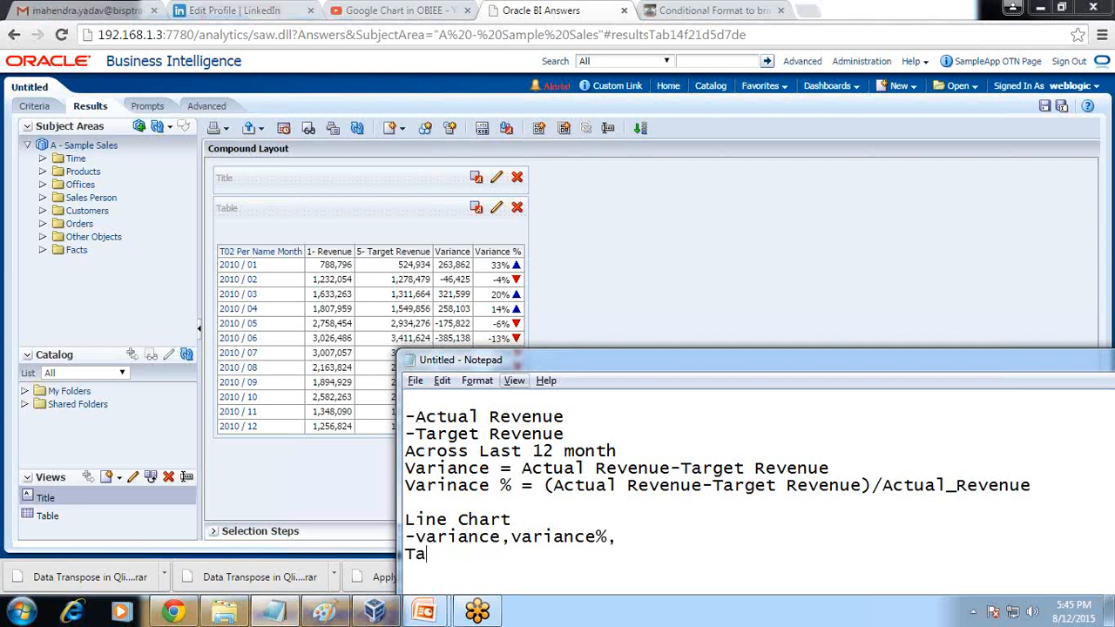
pyautogui.write('rget Met')
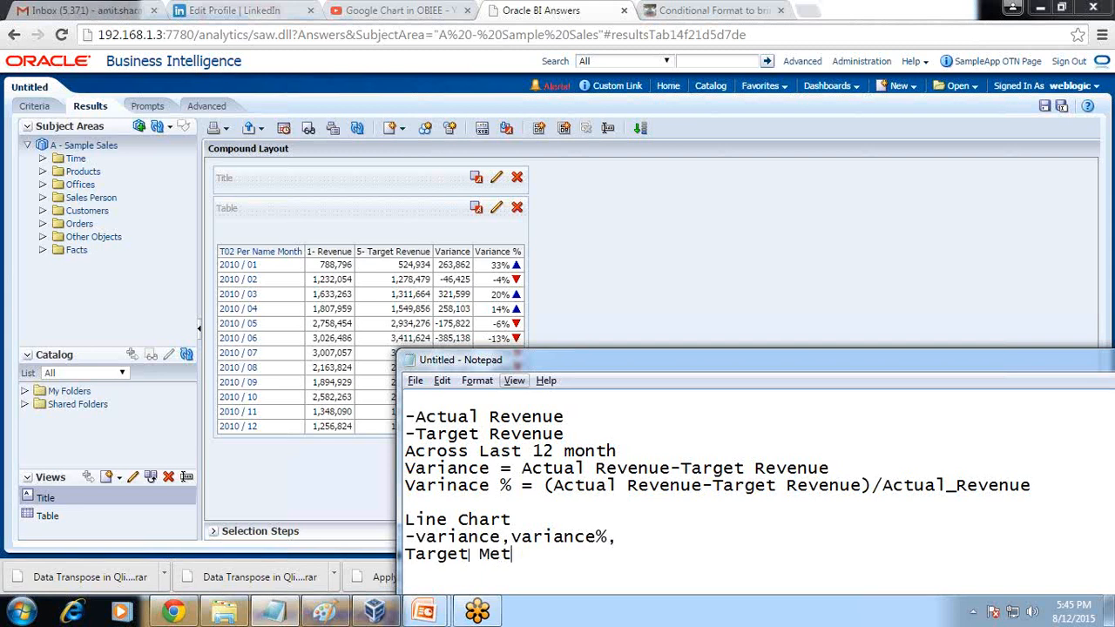
pyautogui.write(' varian')
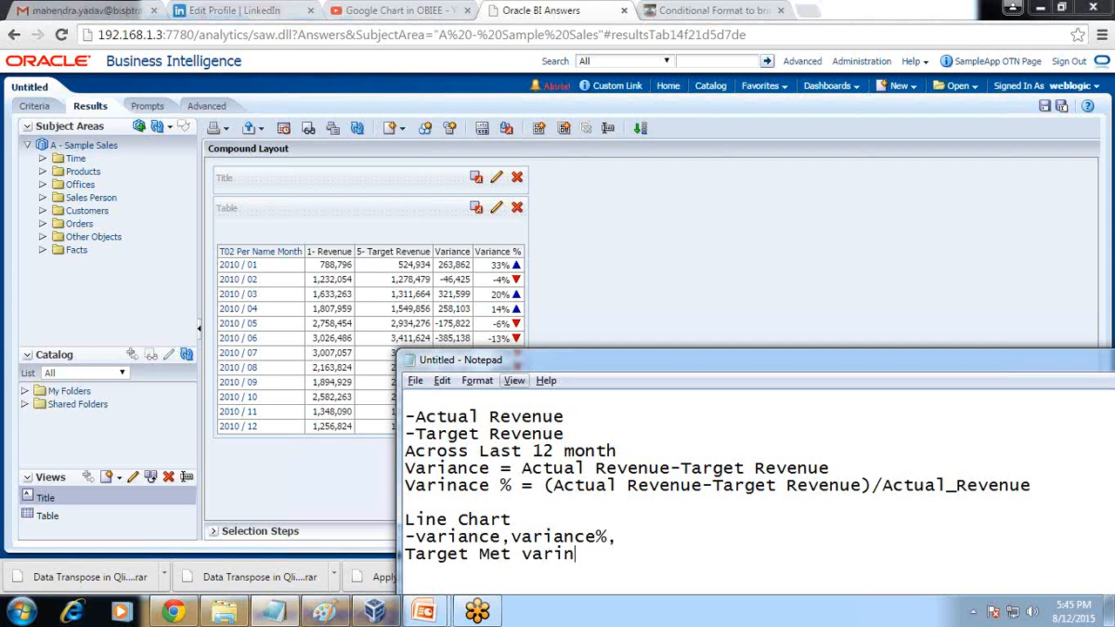
pyautogui.press('BackSpace')
pyautogui.write('ance ')
pyautogui.write('?')
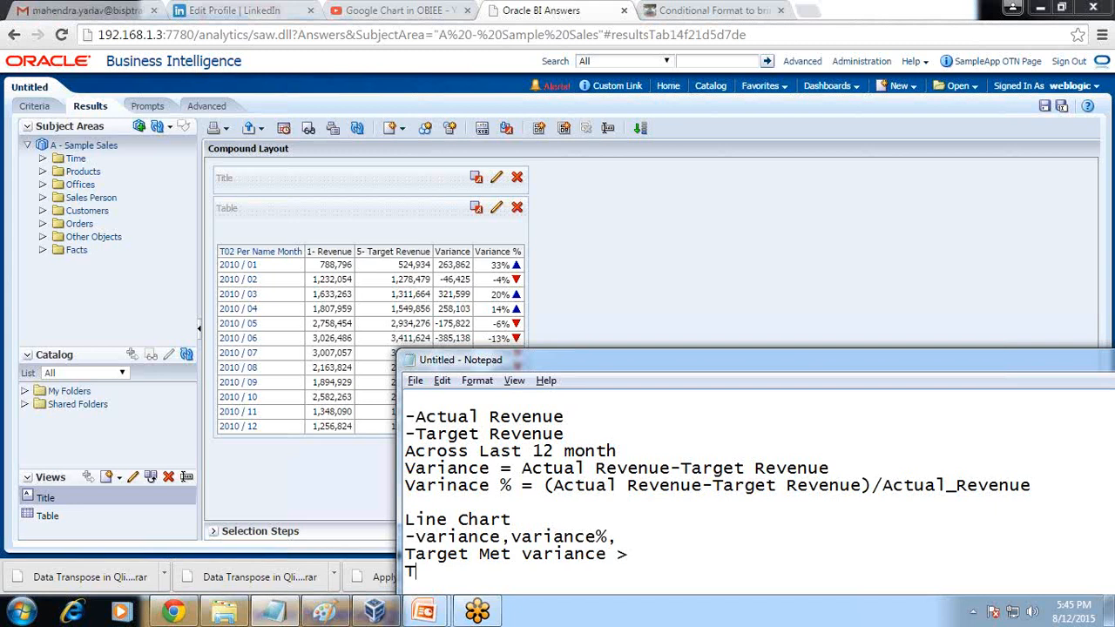
# Step: Add the note line "Failed to Meet Target variance < 0" on the following line
pyautogui.write('Failed to Meet Tar')
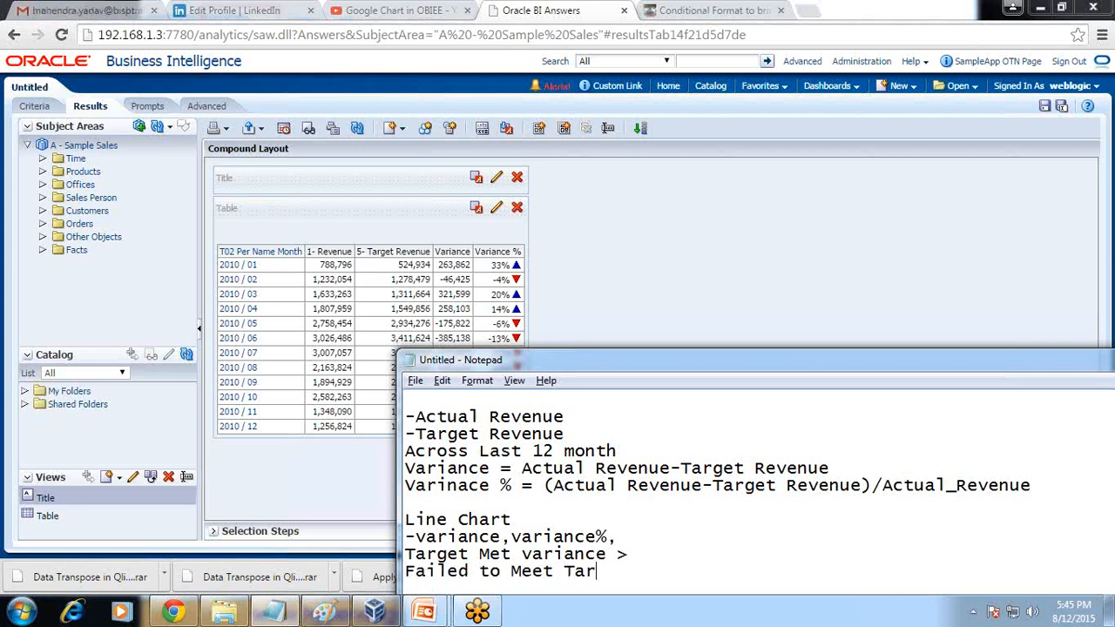
pyautogui.write('get')
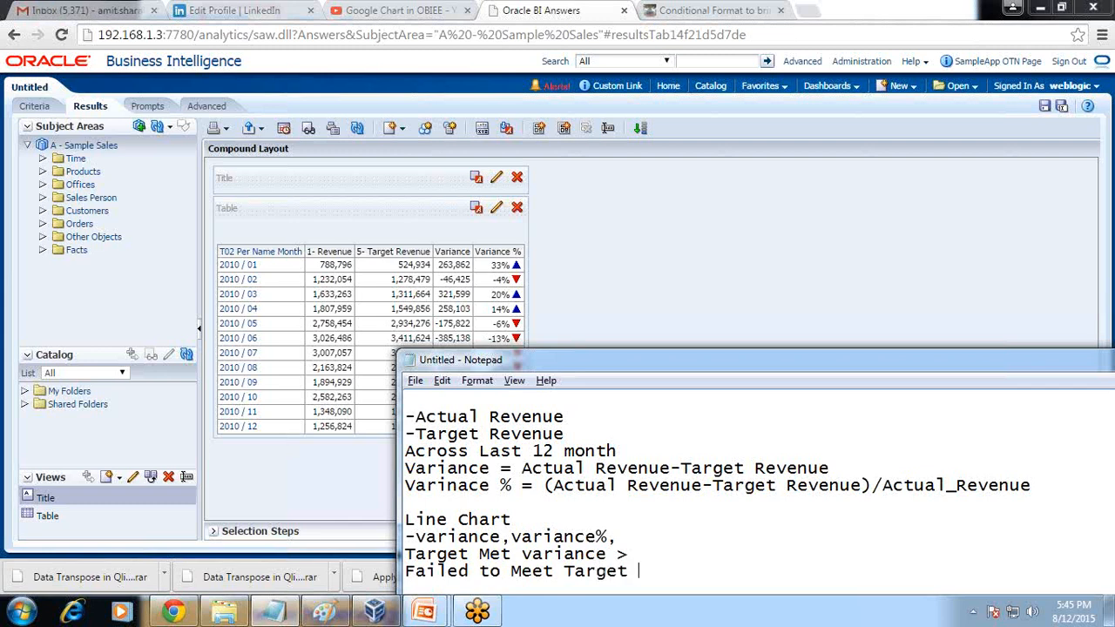
pyautogui.write(' vari')
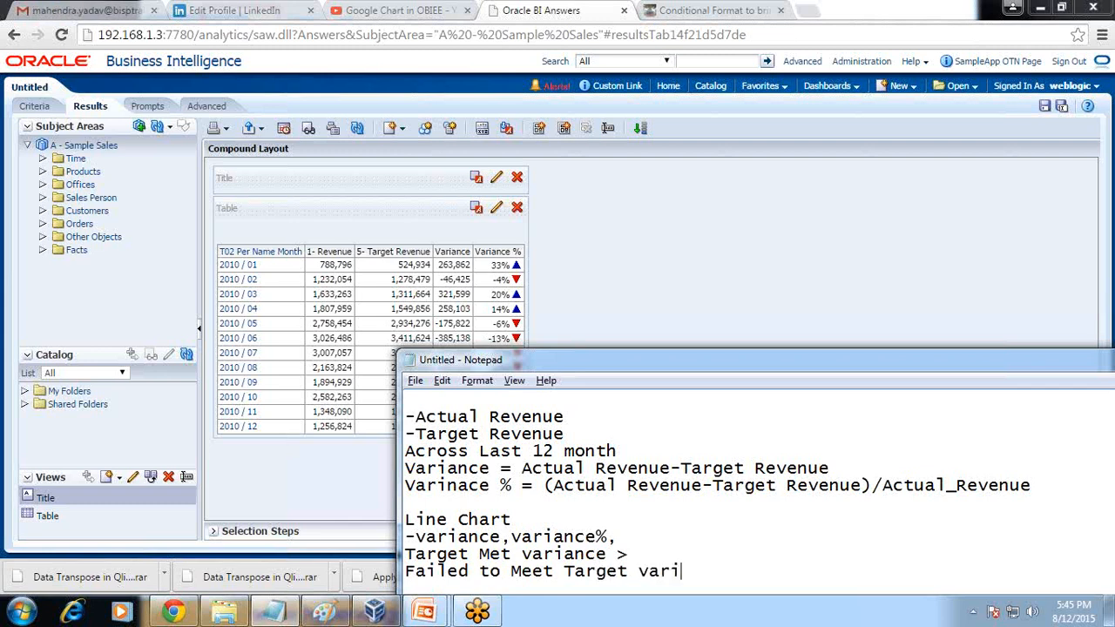
pyautogui.write('ance < 0')
pyautogui.press('Return')
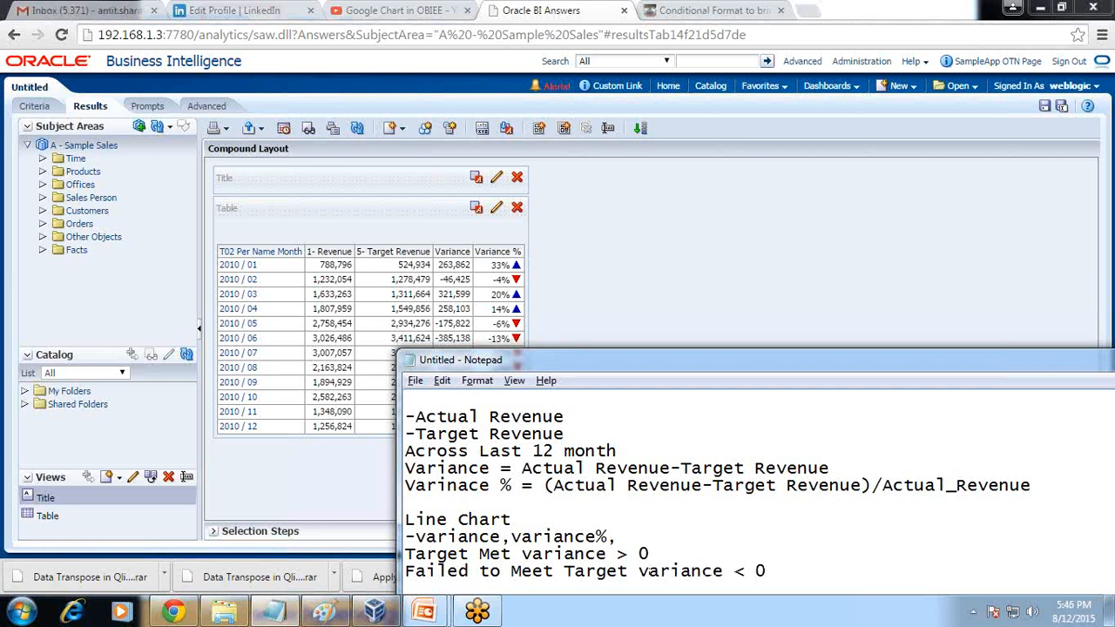
# Step: Move the Notepad window higher and add the line "Close to target variance 0 to -10% close to target"
pyautogui.moveTo(678, 365); pyautogui.dragTo(681, 269)
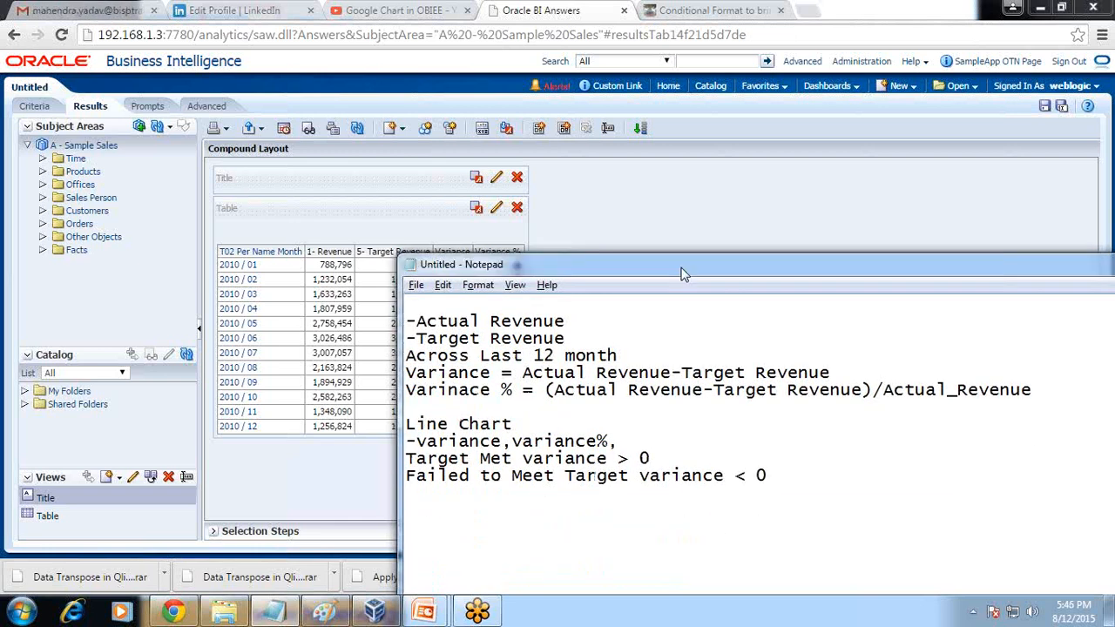
pyautogui.write('Close')
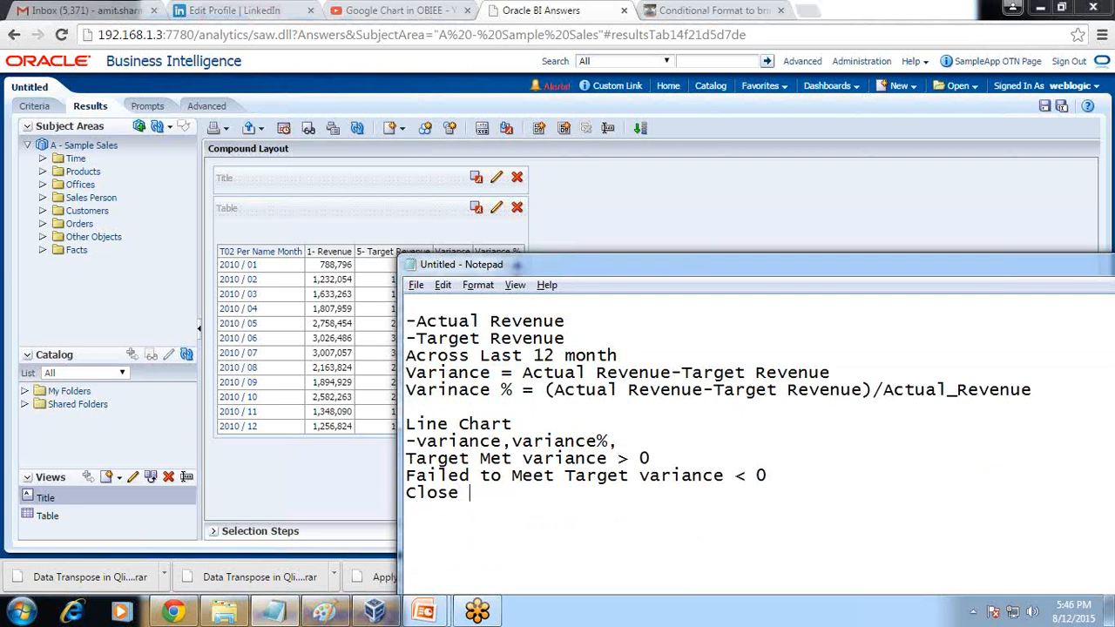
pyautogui.write(' to target va')
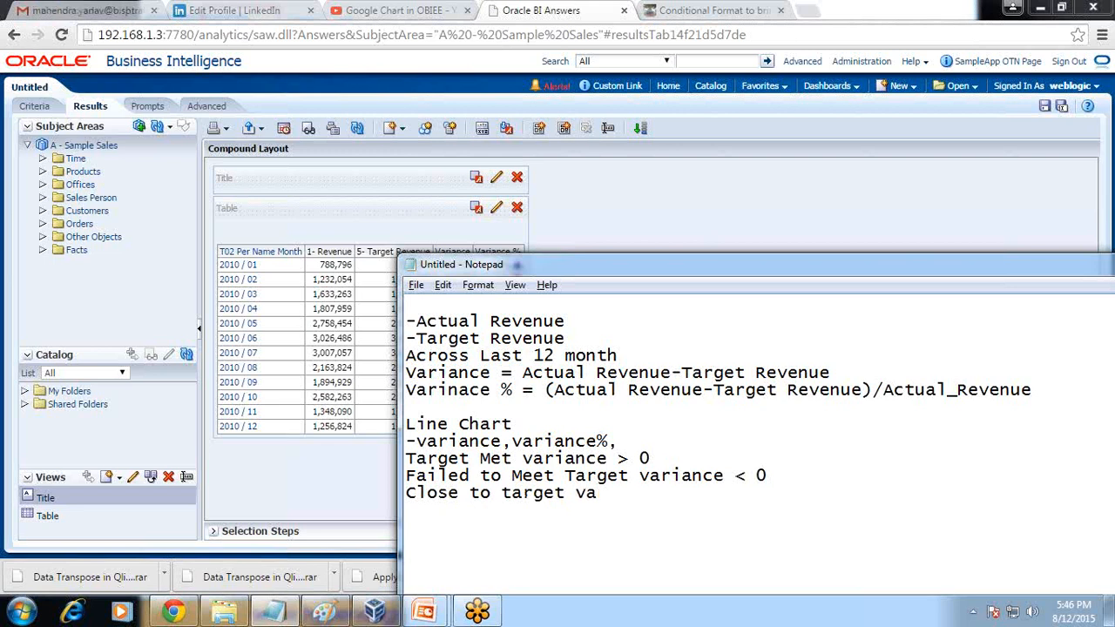
pyautogui.write('riance 0-')
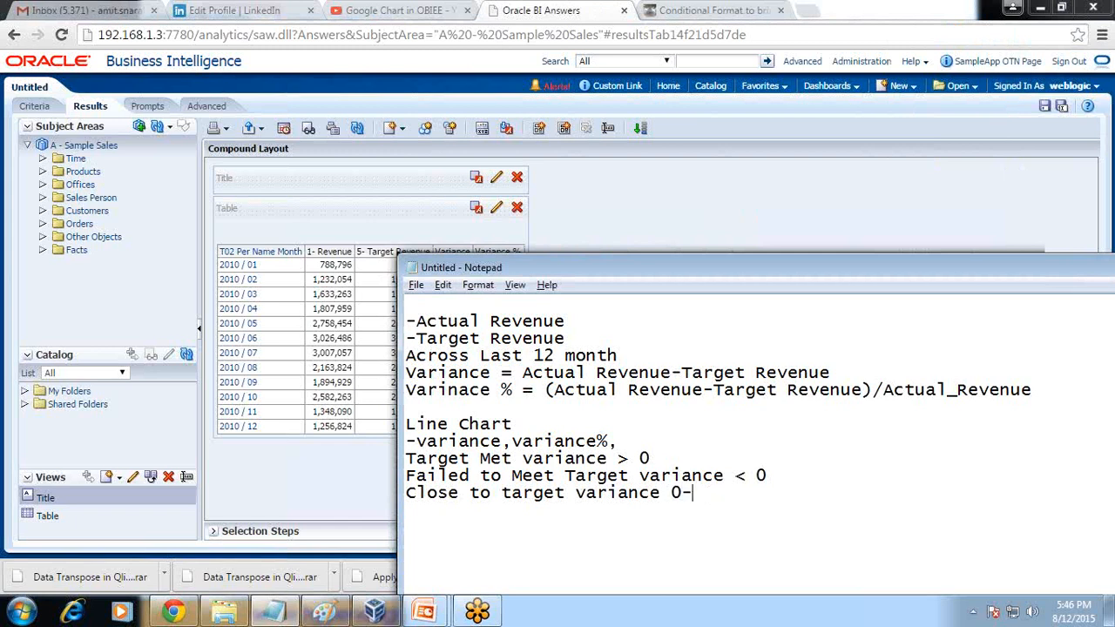
pyautogui.write('10')
pyautogui.write(' to ')
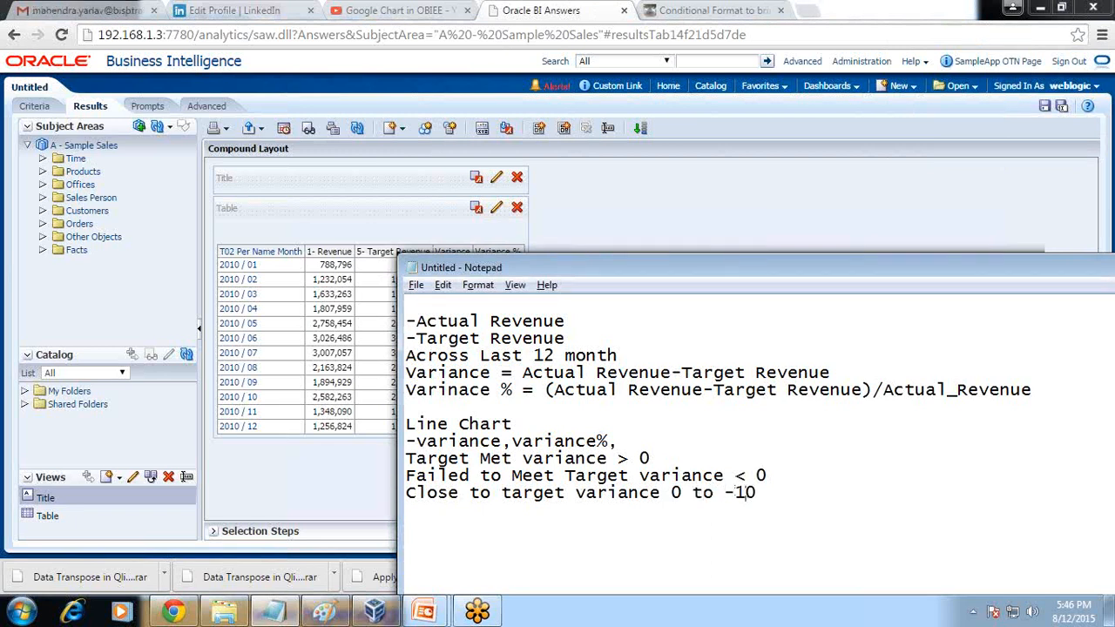
pyautogui.write(' close to target')
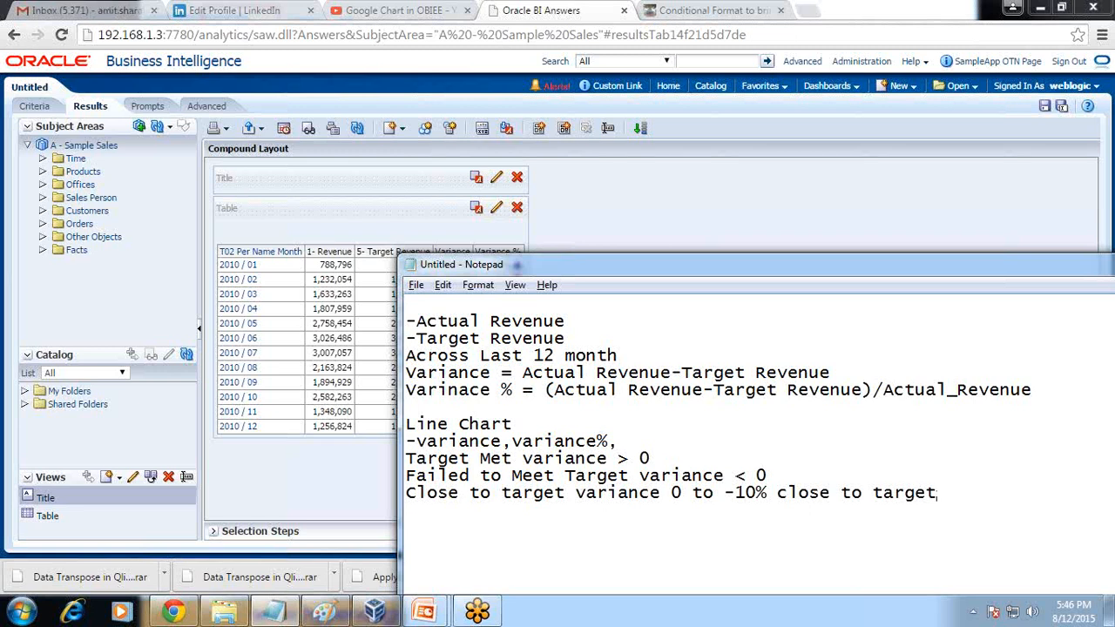
# Step: Back in Oracle BI Answers, add a line graph view, place it beside the table and open it for editing
pyautogui.click(687, 207)
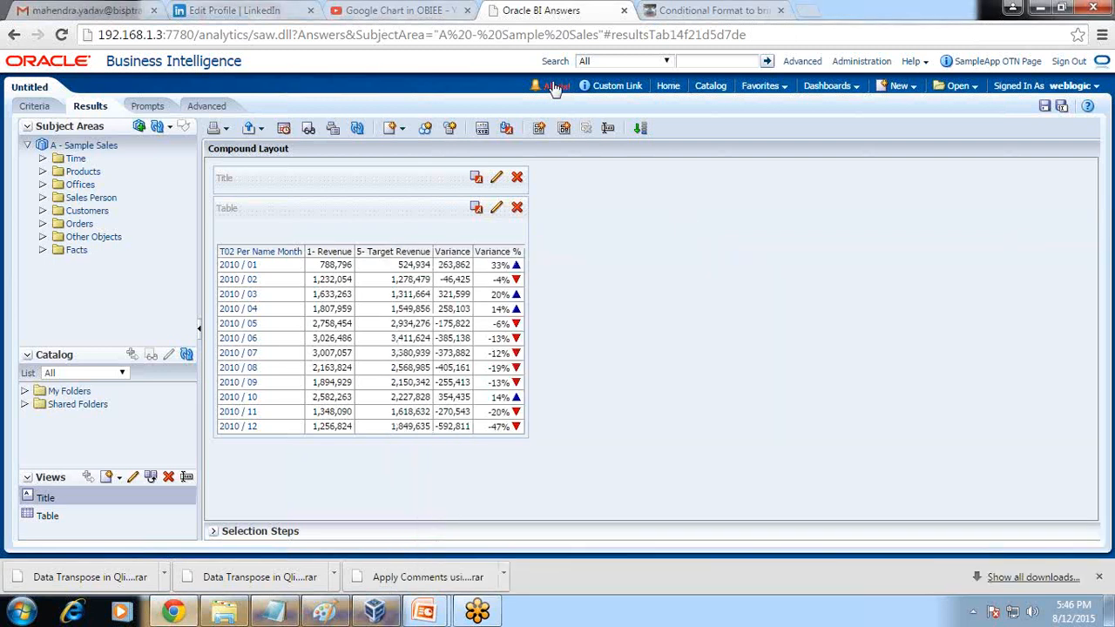
pyautogui.click(390, 128)
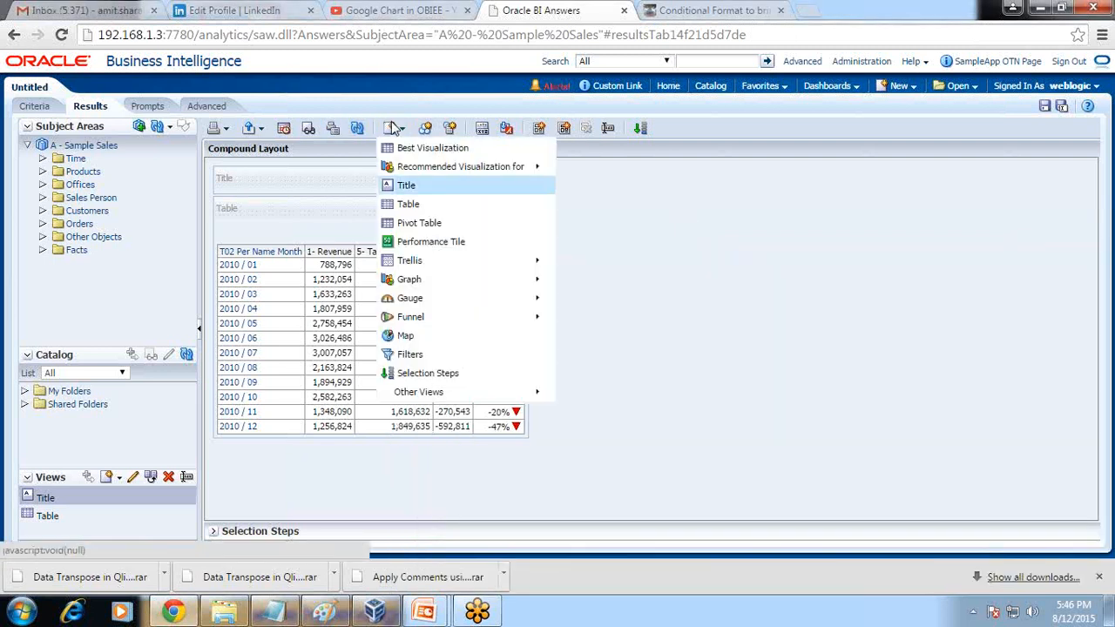
pyautogui.moveTo(436, 284)
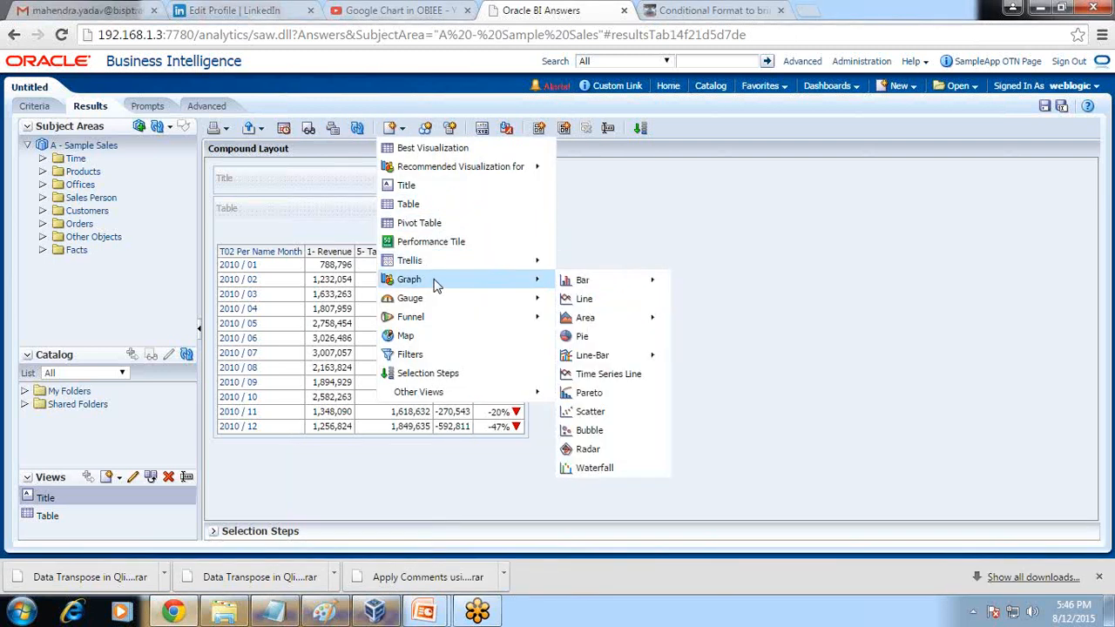
pyautogui.click(582, 299)
pyautogui.moveTo(530, 456); pyautogui.dragTo(736, 288)
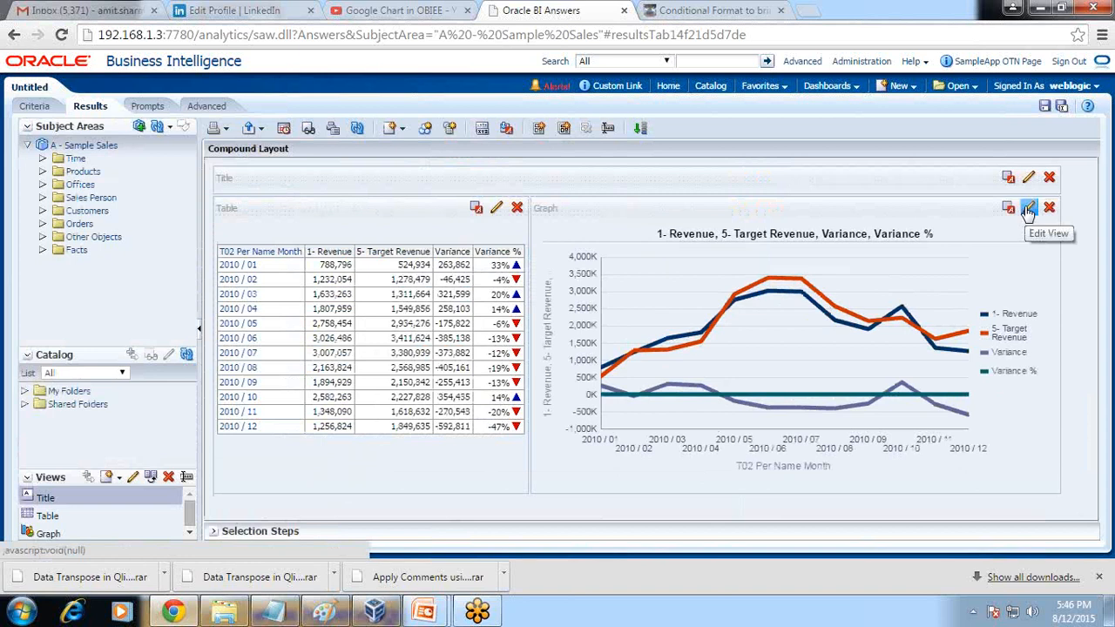
pyautogui.click(1029, 210)
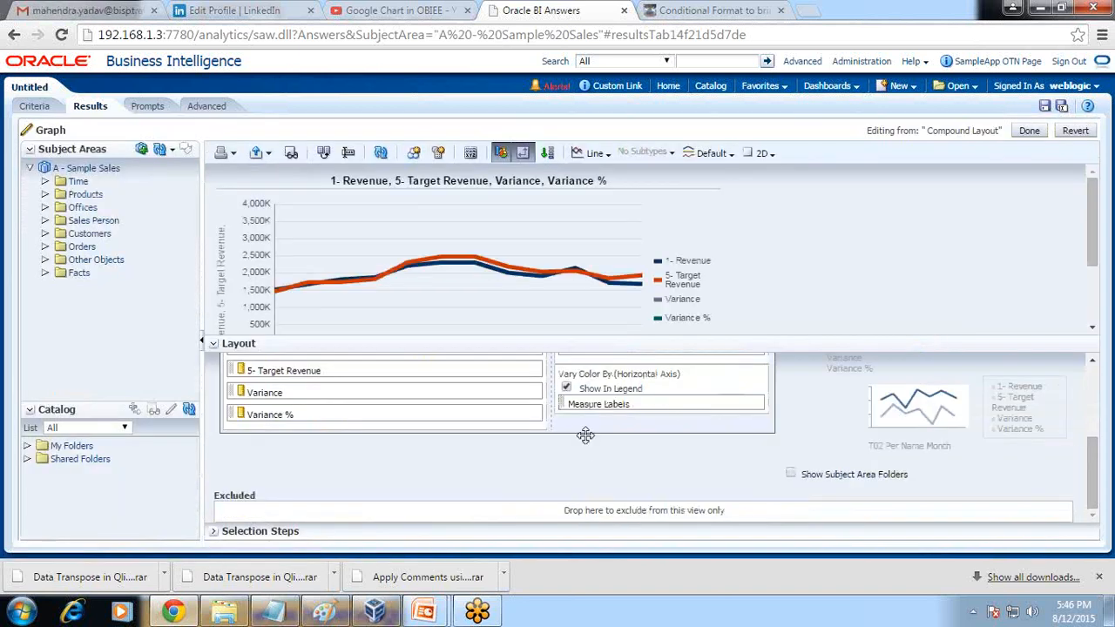
# Step: Exclude 1- Revenue, 5- Target Revenue and Variance from the line graph, keeping only Variance %, and finish editing the graph
pyautogui.moveTo(341, 398); pyautogui.dragTo(301, 508)
pyautogui.moveTo(305, 383); pyautogui.dragTo(307, 508)
pyautogui.moveTo(311, 381); pyautogui.dragTo(358, 509)
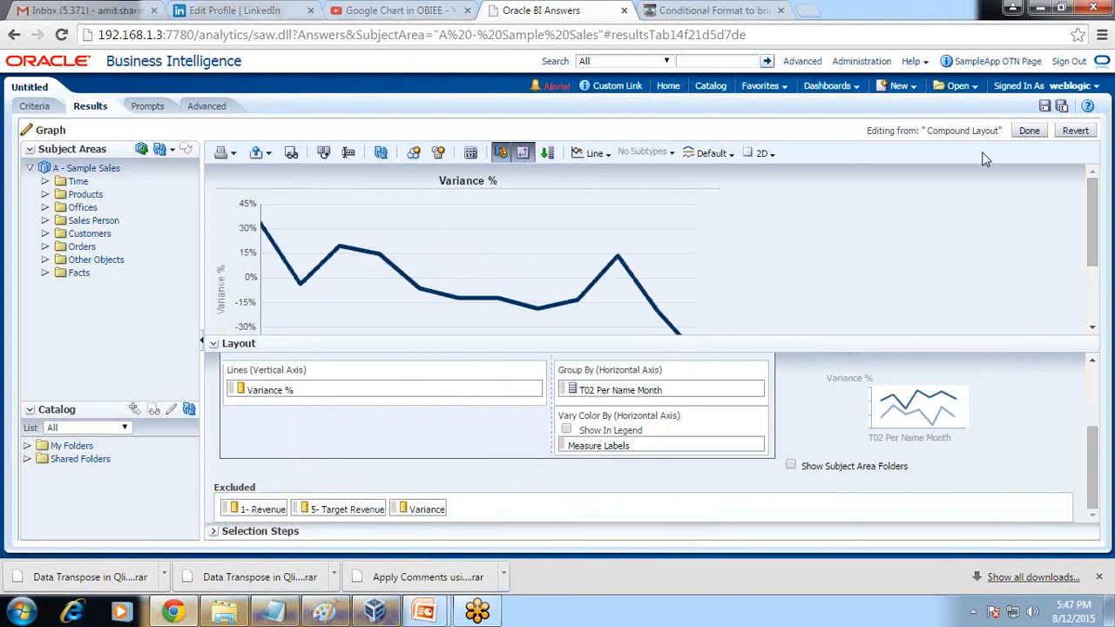
pyautogui.click(1026, 132)
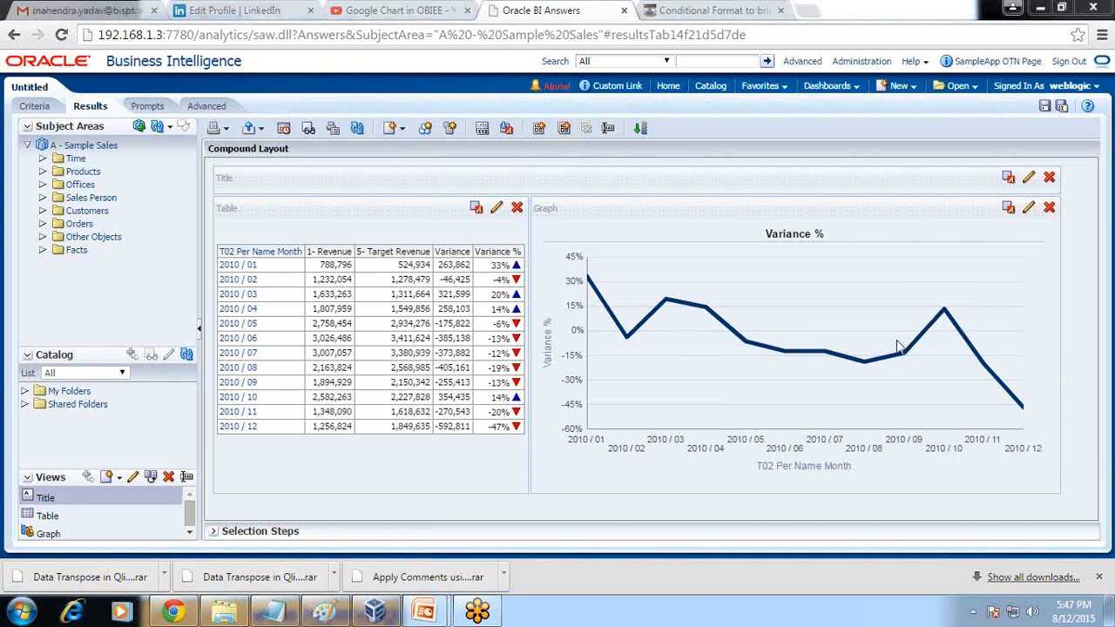
# Step: Reopen the graph for editing and add a scale marker of type Range to its vertical axis
pyautogui.click(1029, 209)
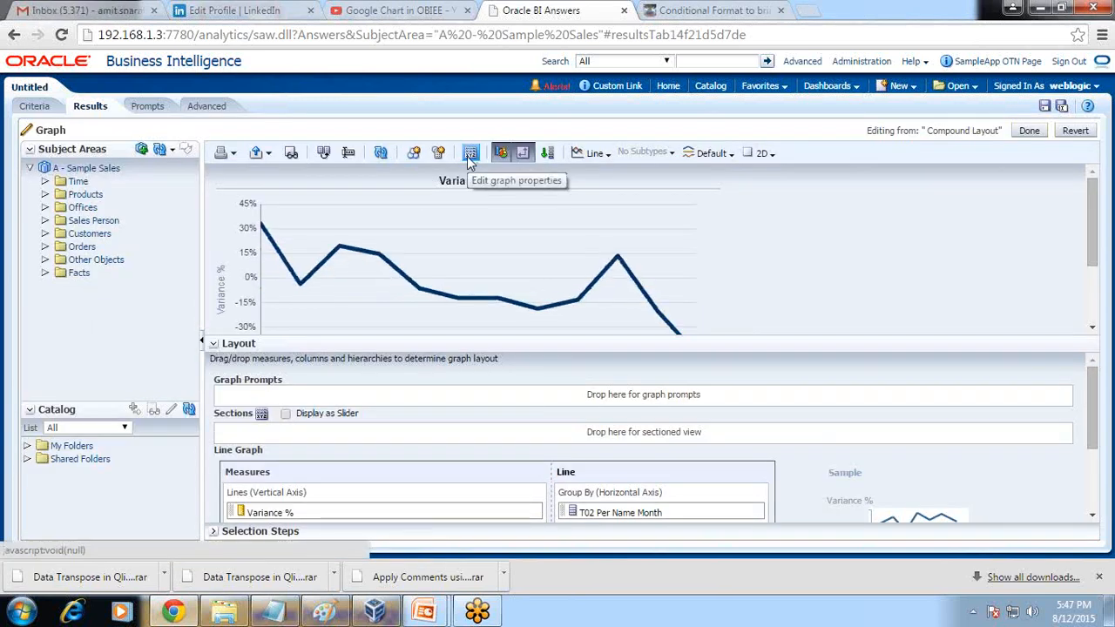
pyautogui.click(469, 154)
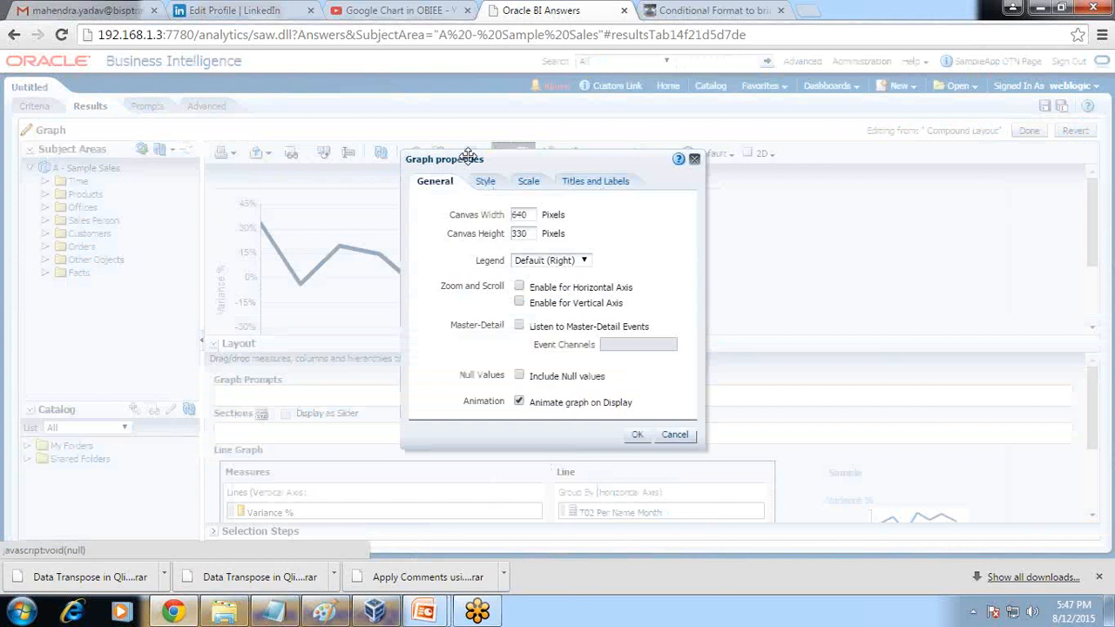
pyautogui.click(529, 184)
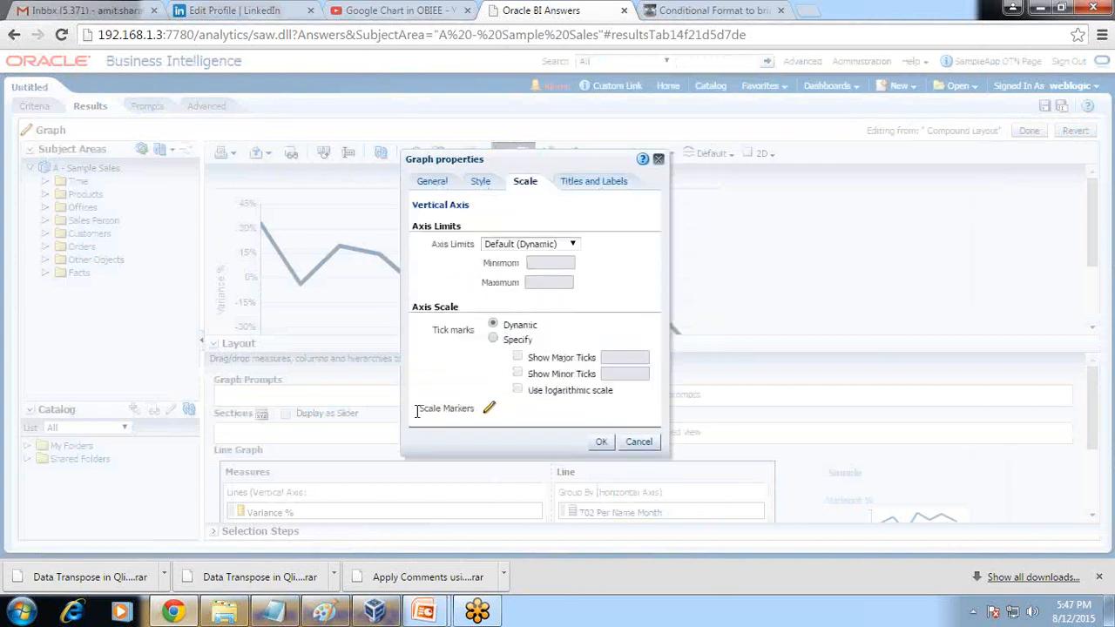
pyautogui.click(489, 408)
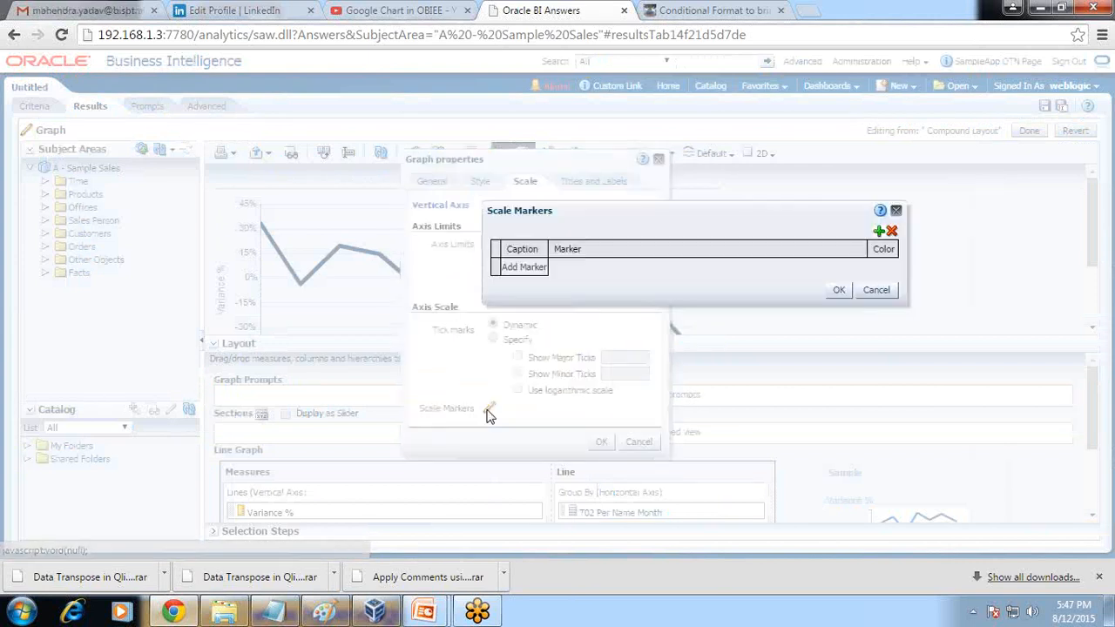
pyautogui.click(880, 234)
pyautogui.click(610, 267)
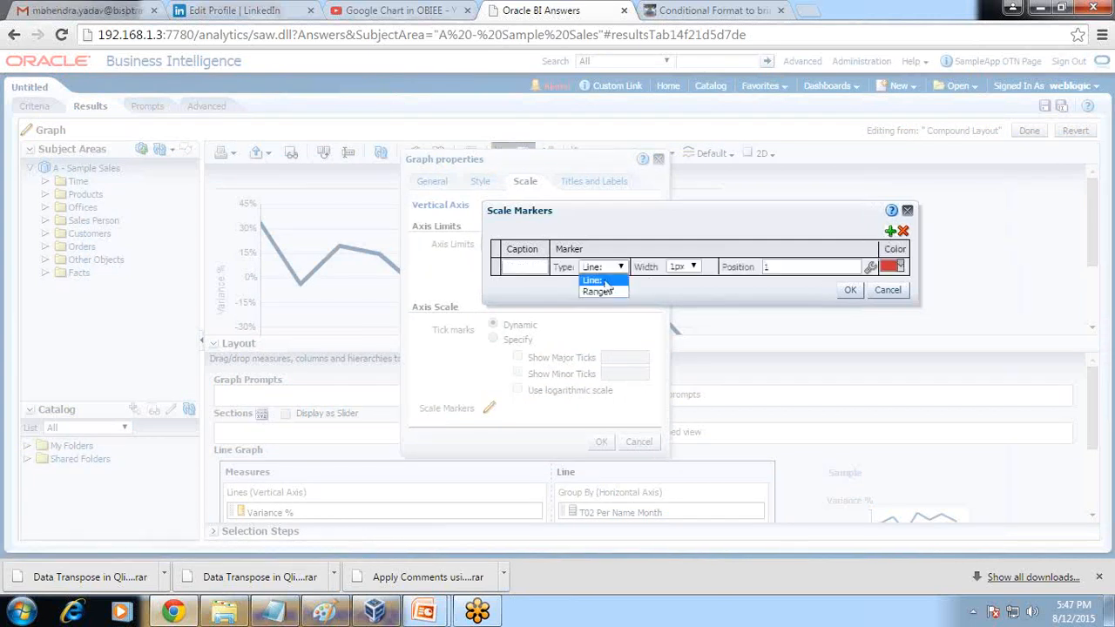
pyautogui.click(598, 292)
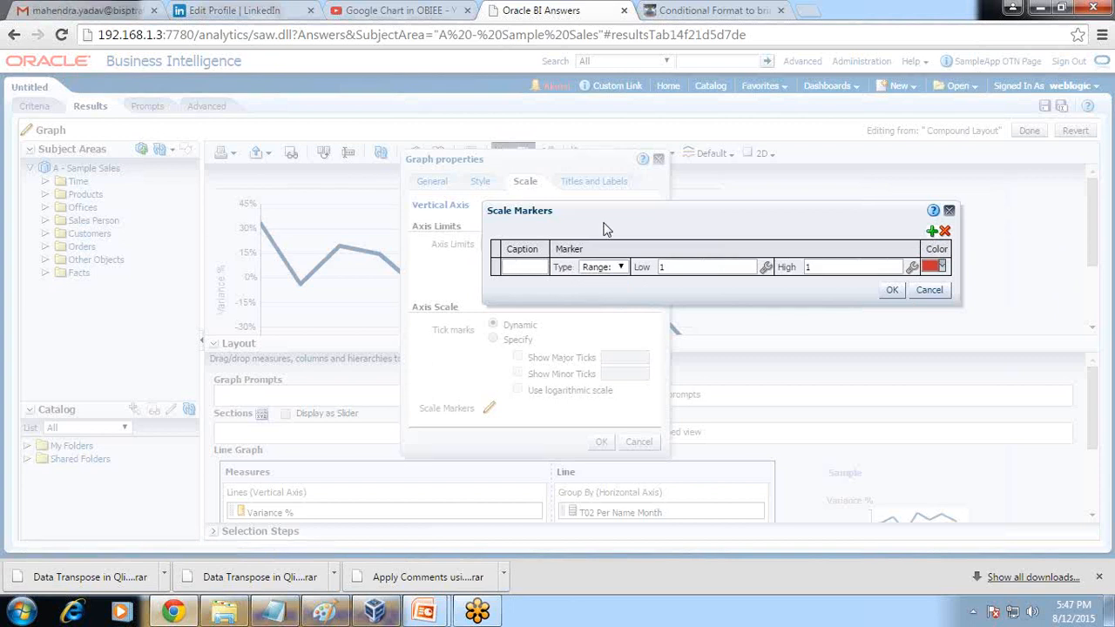
# Step: Caption the range marker "Close to Target" and set its low value to -10 and high value to 0
pyautogui.write('Close to Target')
pyautogui.click(714, 261)
pyautogui.write('-10')
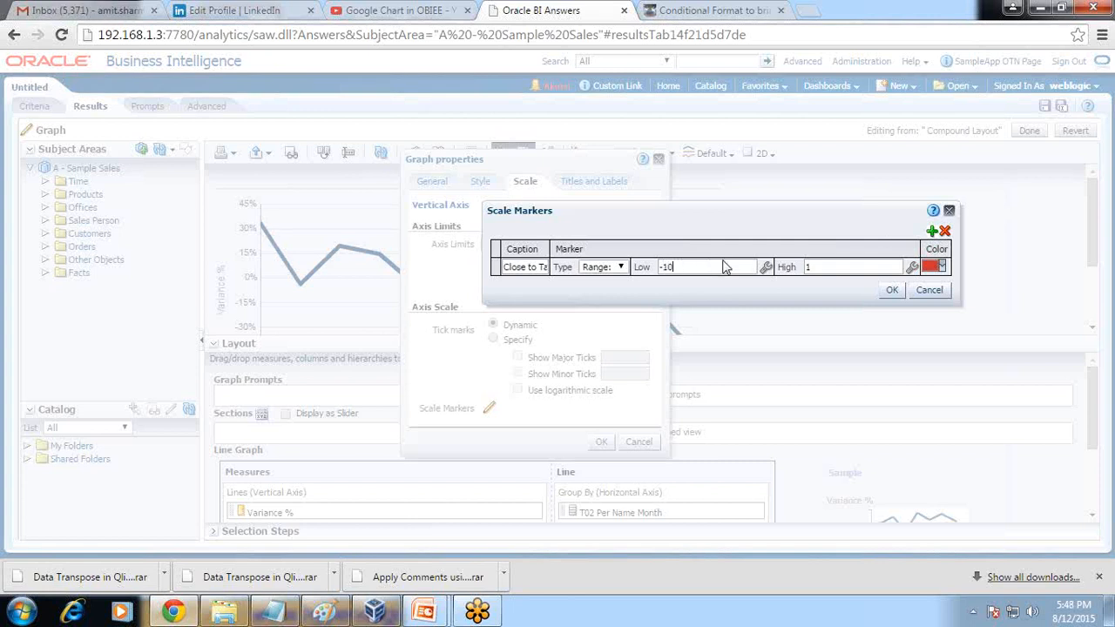
pyautogui.moveTo(864, 256); pyautogui.dragTo(862, 260)
pyautogui.click(829, 267)
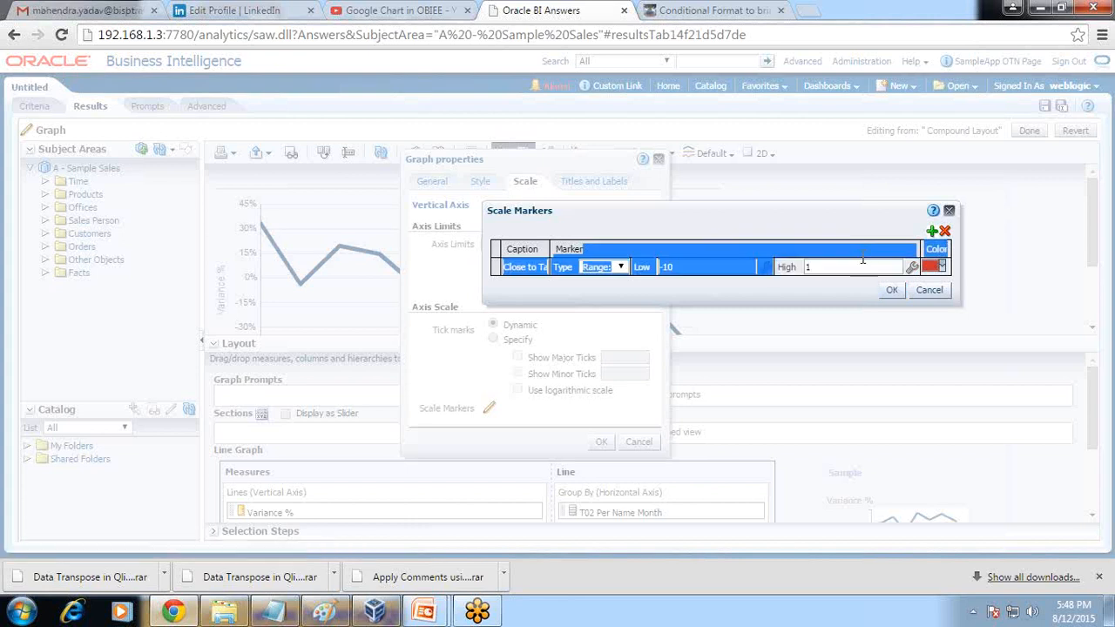
pyautogui.doubleClick(811, 265)
pyautogui.write('0')
# Step: Color the range marker yellow #F1E87D, apply the graph properties and return to the compound layout
pyautogui.click(942, 266)
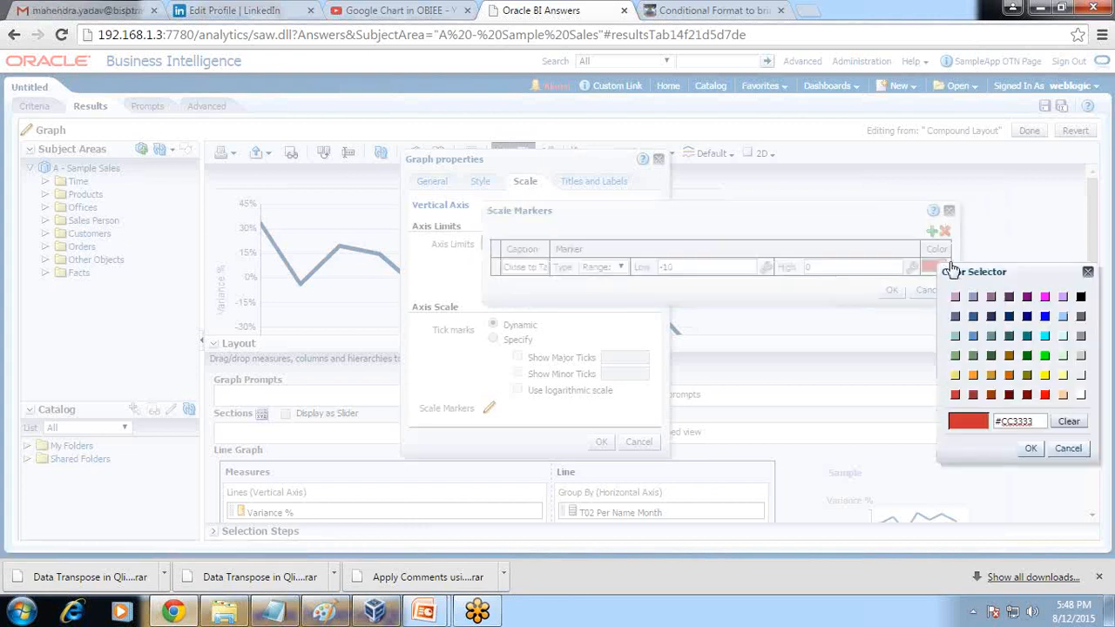
pyautogui.click(955, 375)
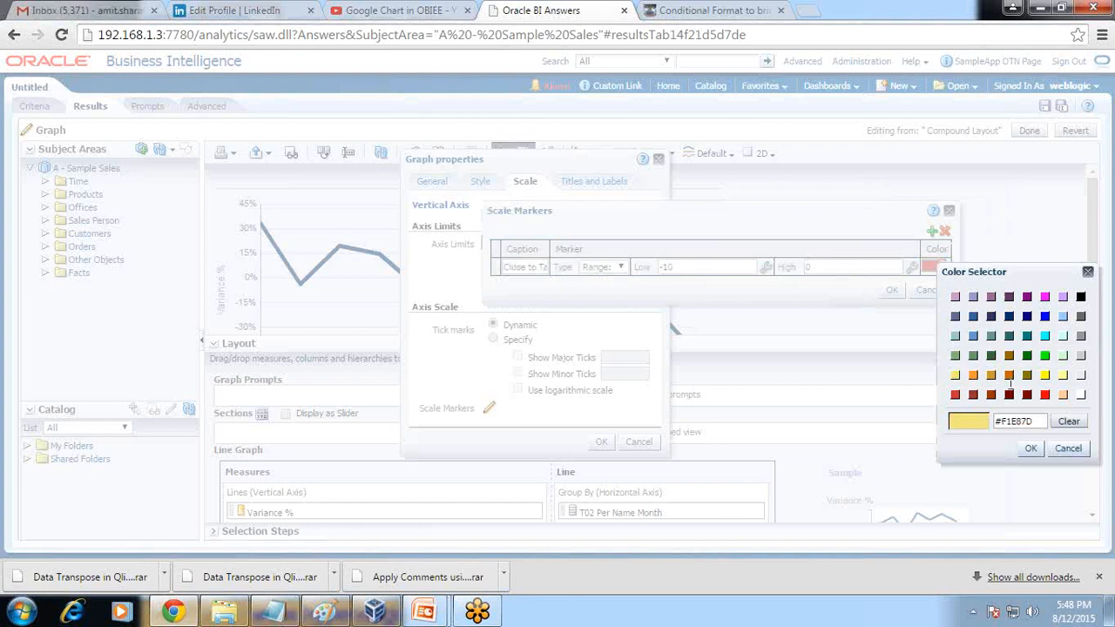
pyautogui.click(1030, 448)
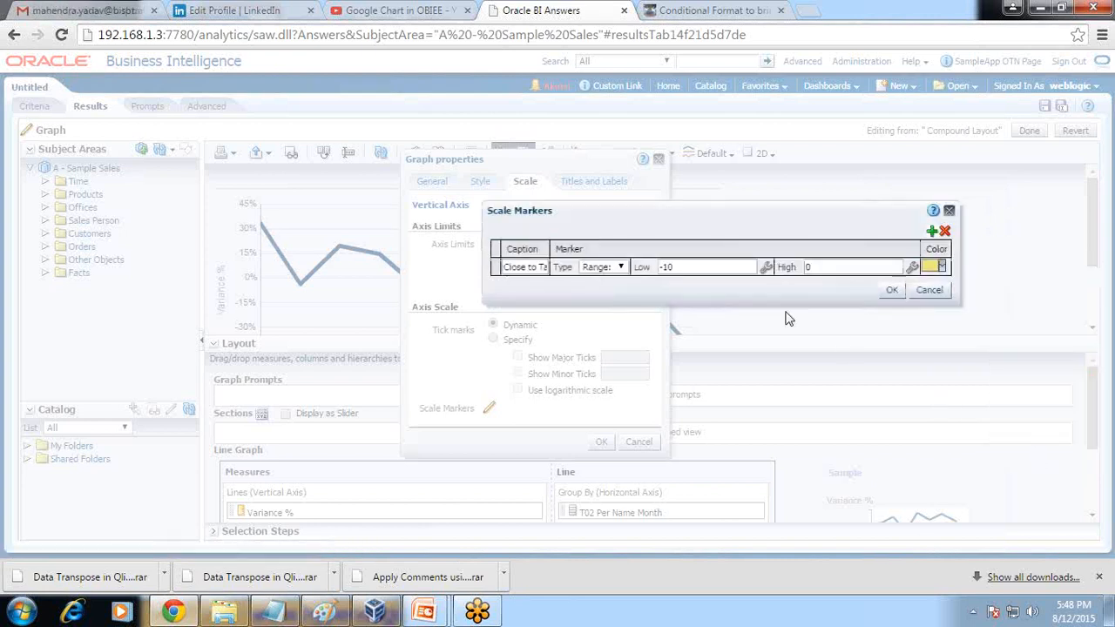
pyautogui.click(890, 290)
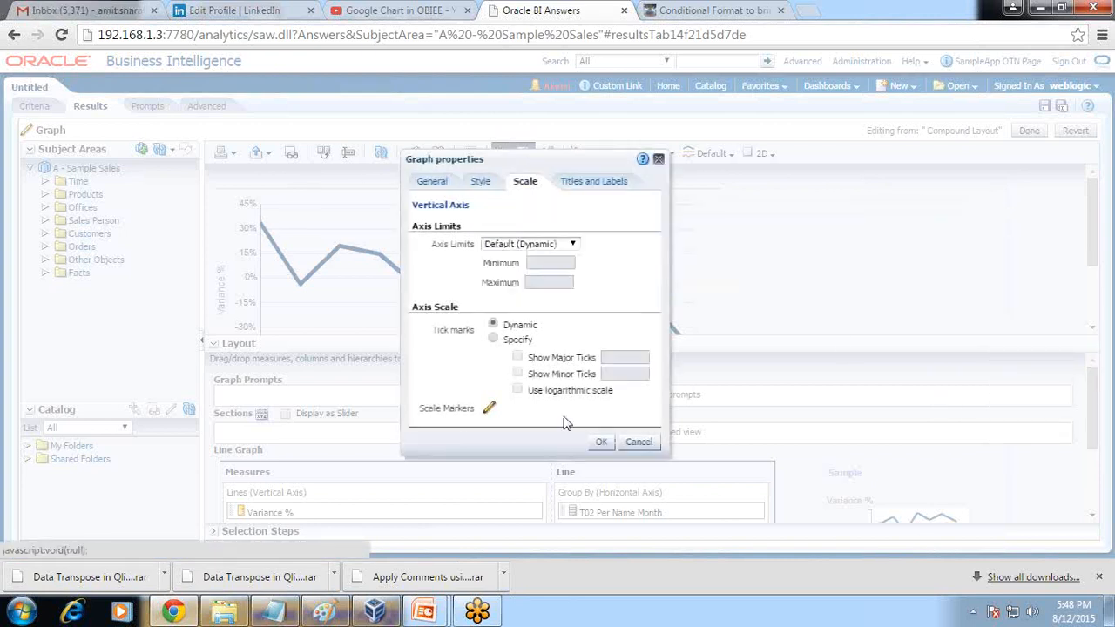
pyautogui.click(601, 443)
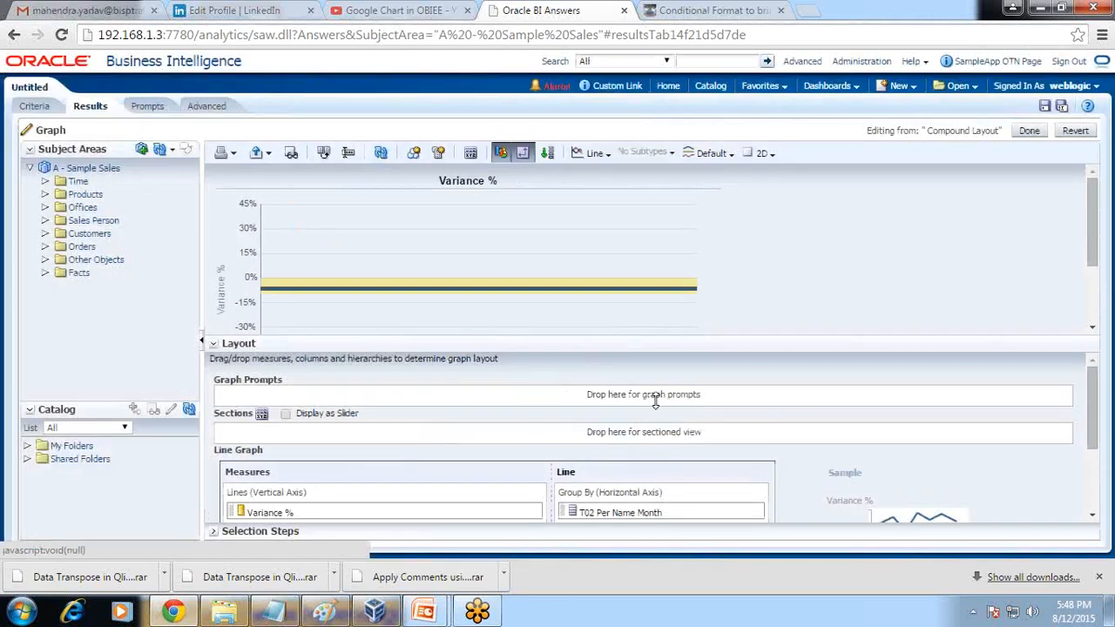
pyautogui.click(1028, 130)
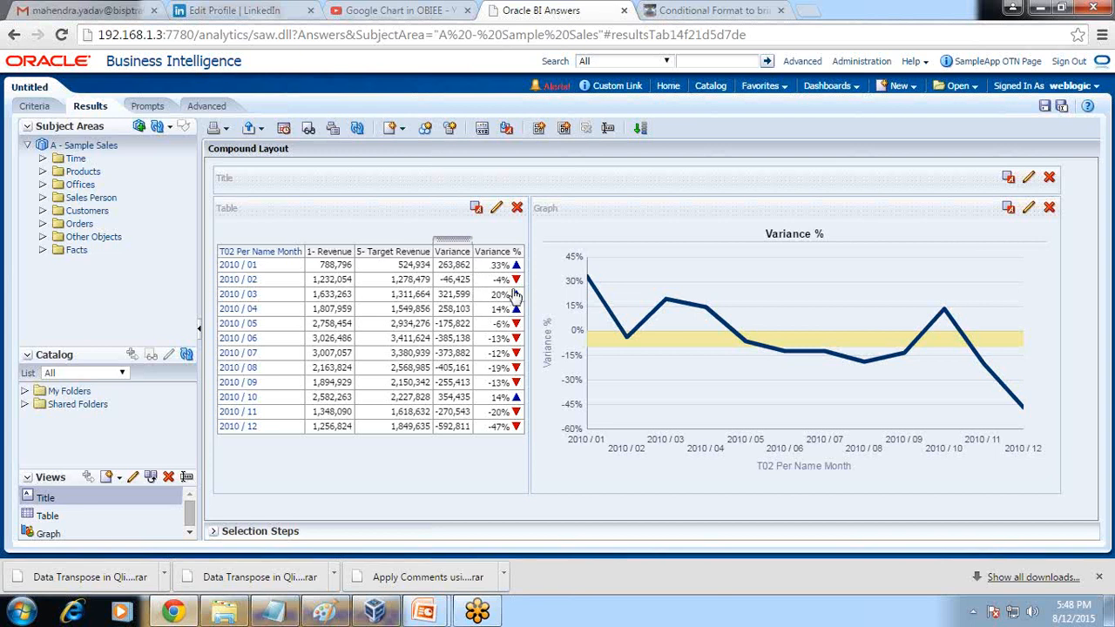
# Step: Examine the Close to Target band on the graph and compare the monthly Variance % points with it
pyautogui.moveTo(732, 344)
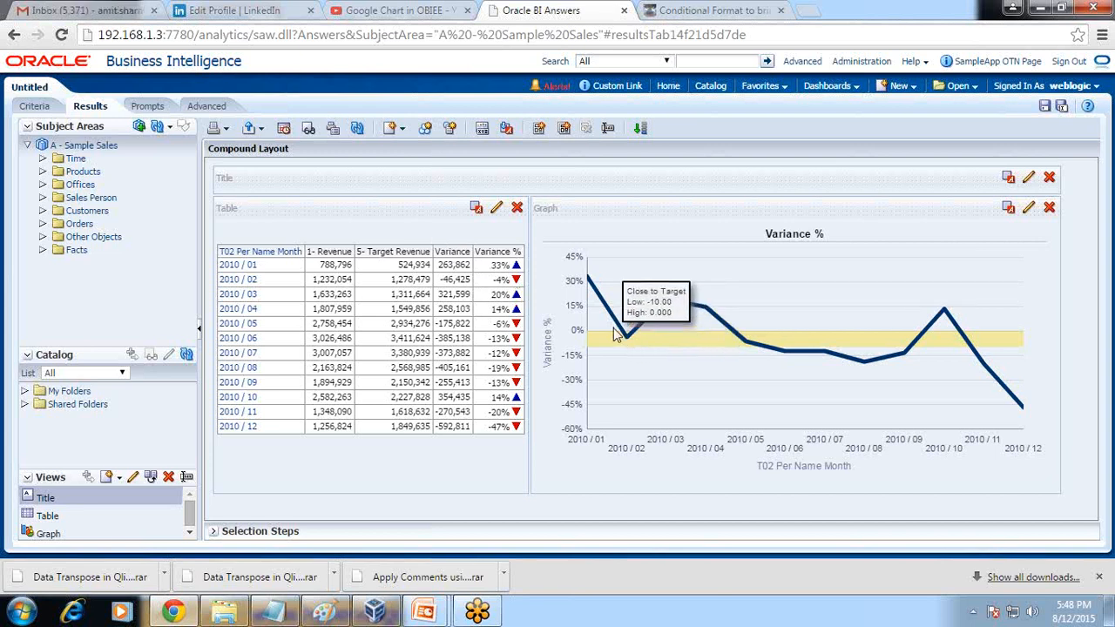
pyautogui.moveTo(589, 281)
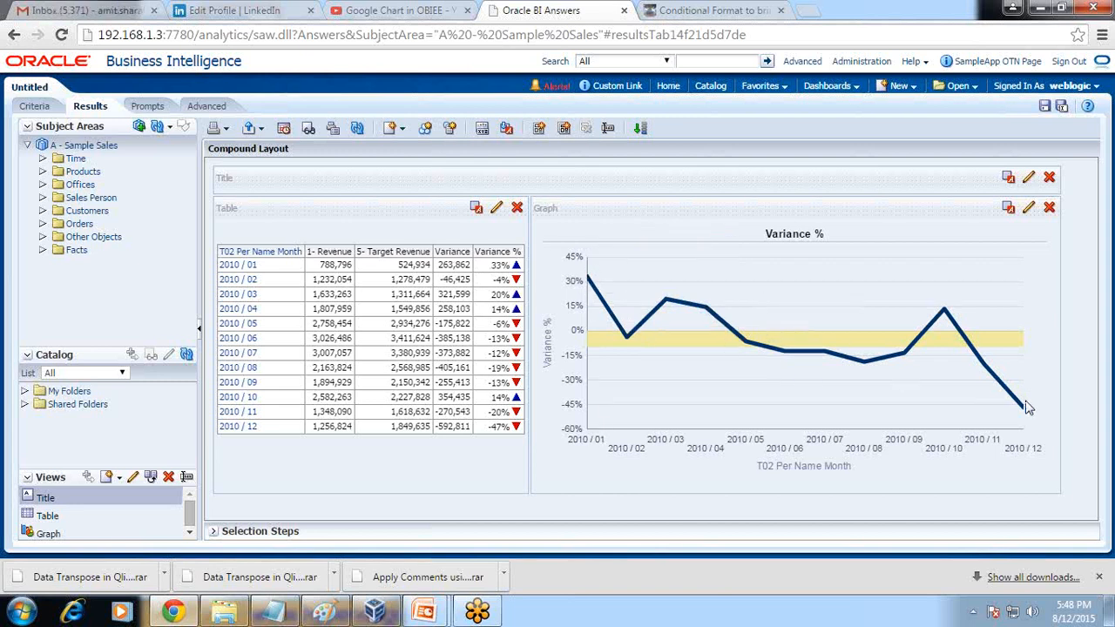
pyautogui.moveTo(611, 343)
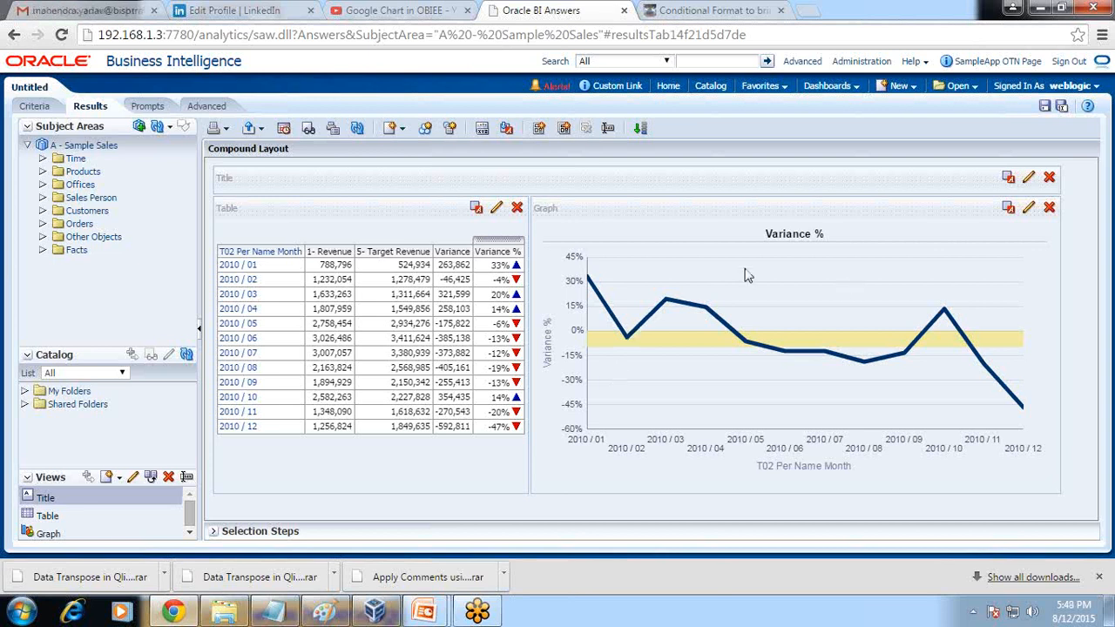
pyautogui.moveTo(877, 345)
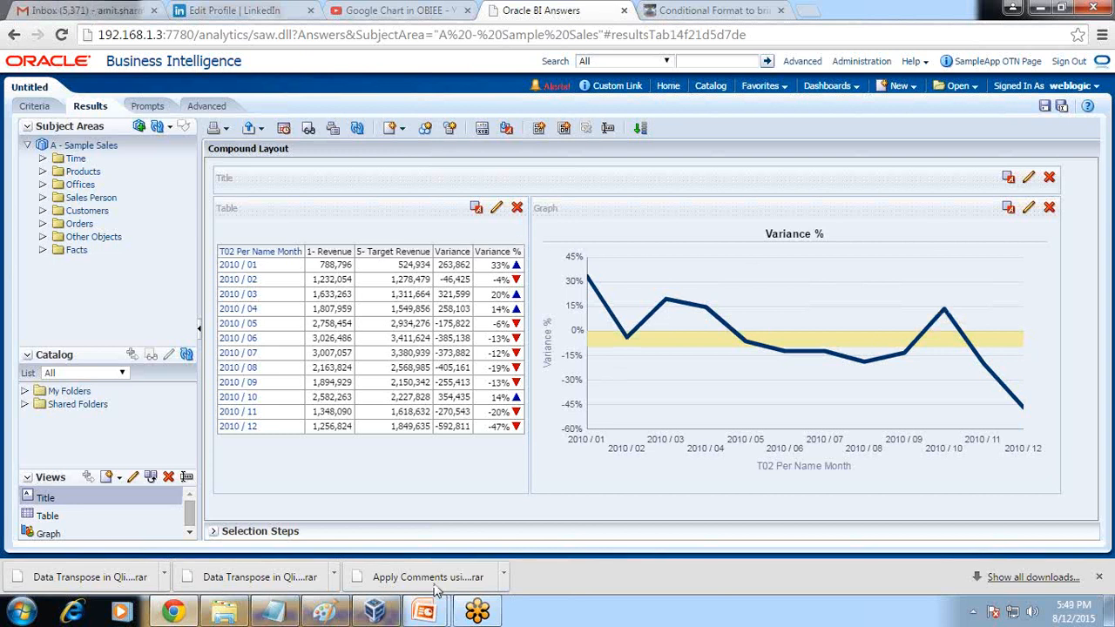
# Step: Switch to the Variance Analysis PowerPoint slide show and go to the "Any Question?" slide
pyautogui.moveTo(425, 614)
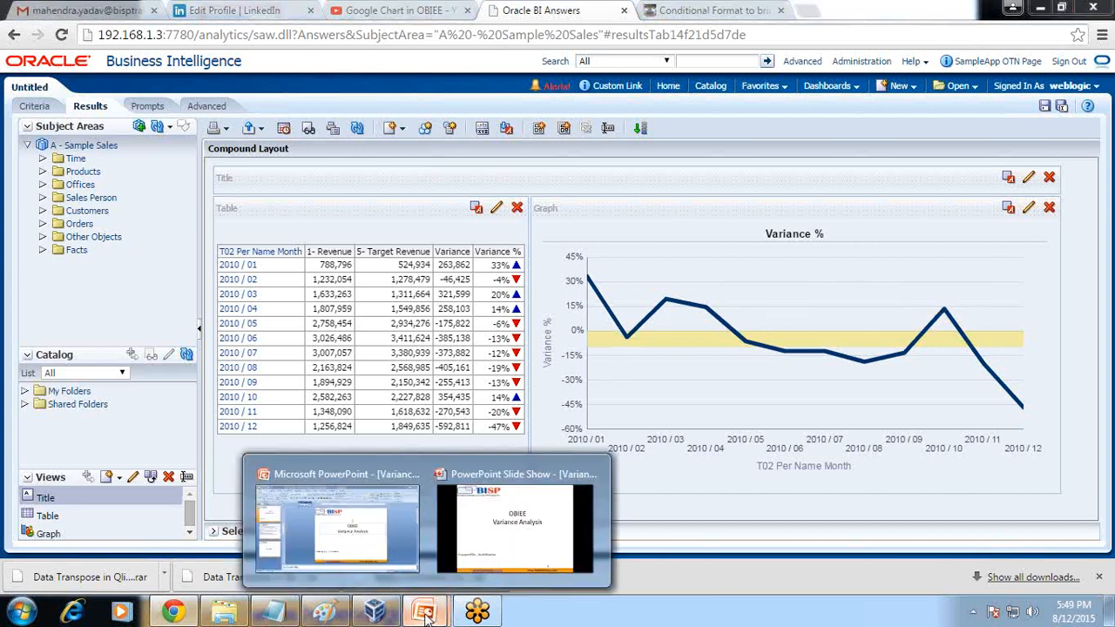
pyautogui.moveTo(475, 553)
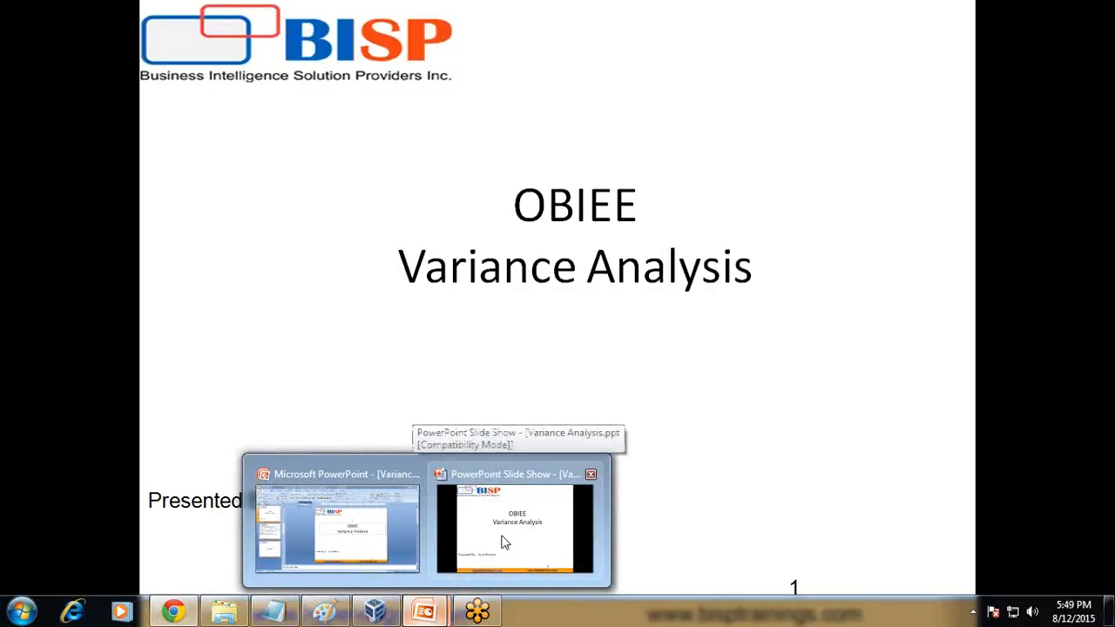
pyautogui.click(503, 542)
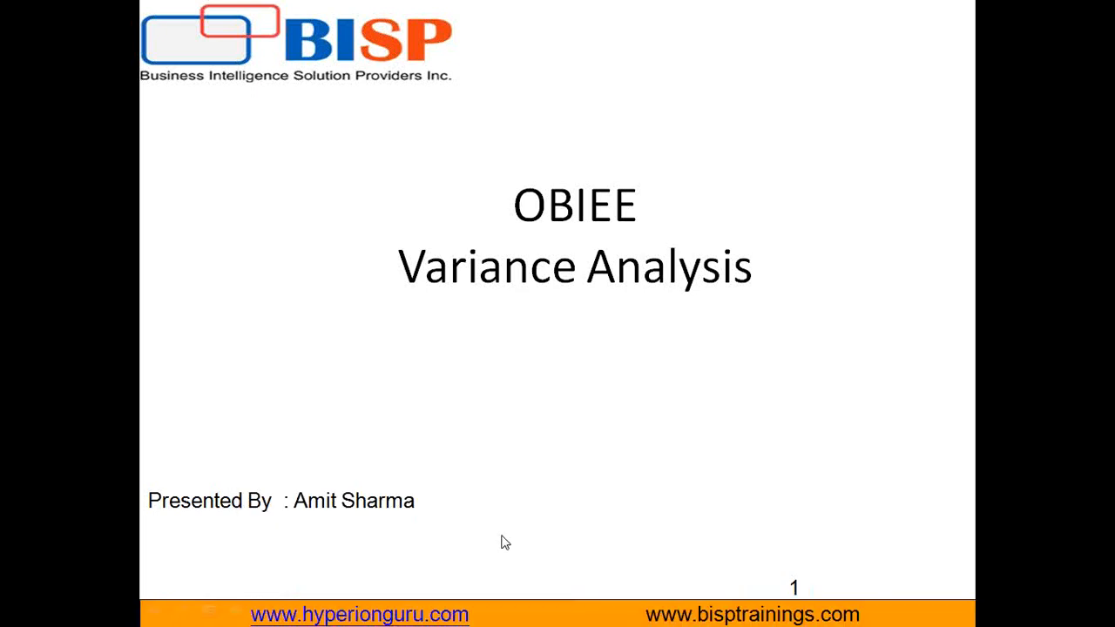
pyautogui.scroll(-3, 501, 536)
pyautogui.scroll(1, 502, 536)
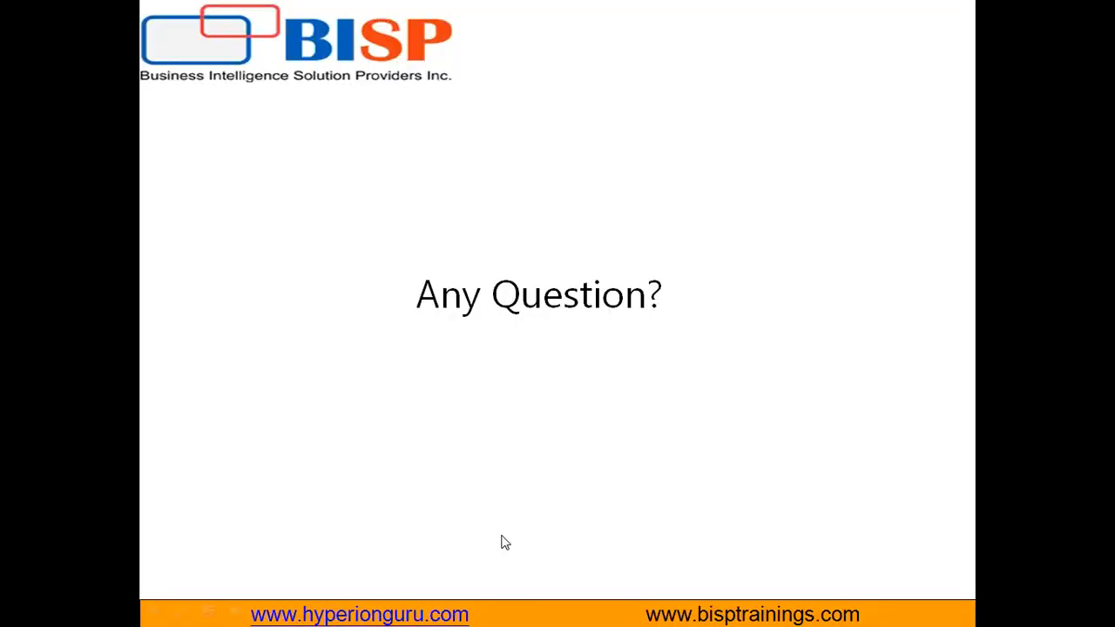